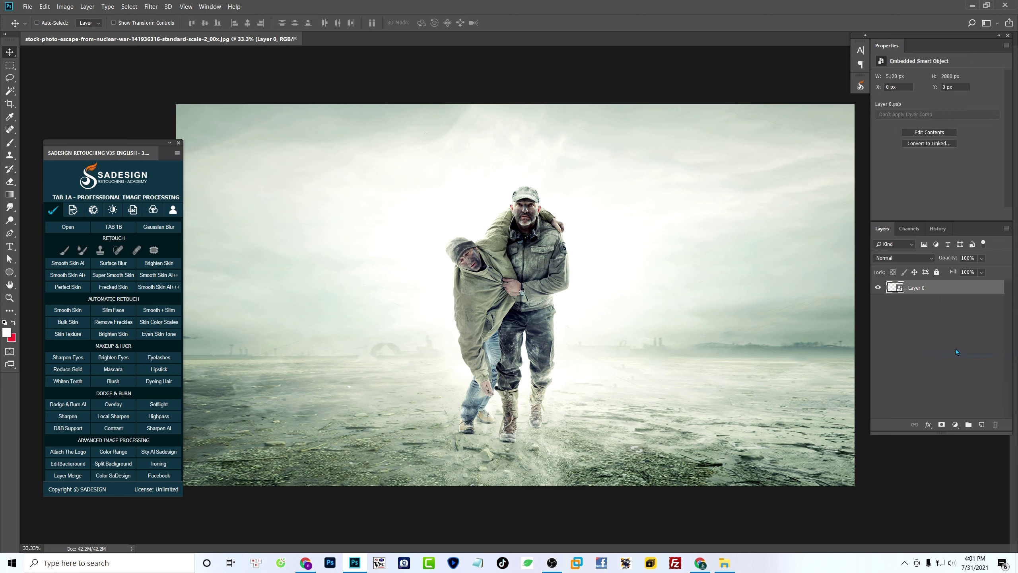
Duplicate Layer 0 and hide the original layer beneath the copy
key("ctrl+j")
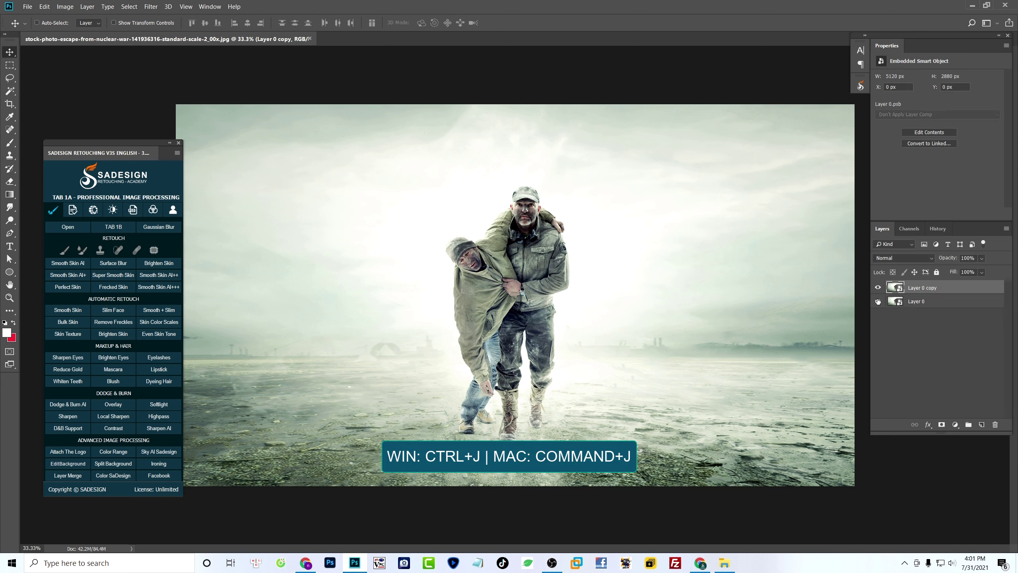
left_click(877, 301)
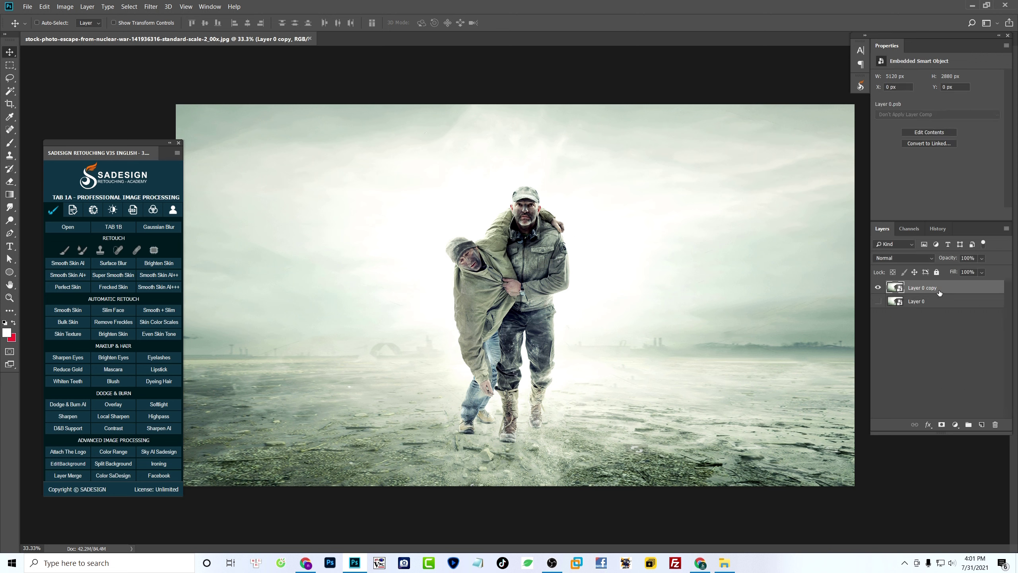
In the copy's Blending Options, split the This Layer highlight limit of Blend If Gray to 59 / 168 and apply it
left_click(928, 424)
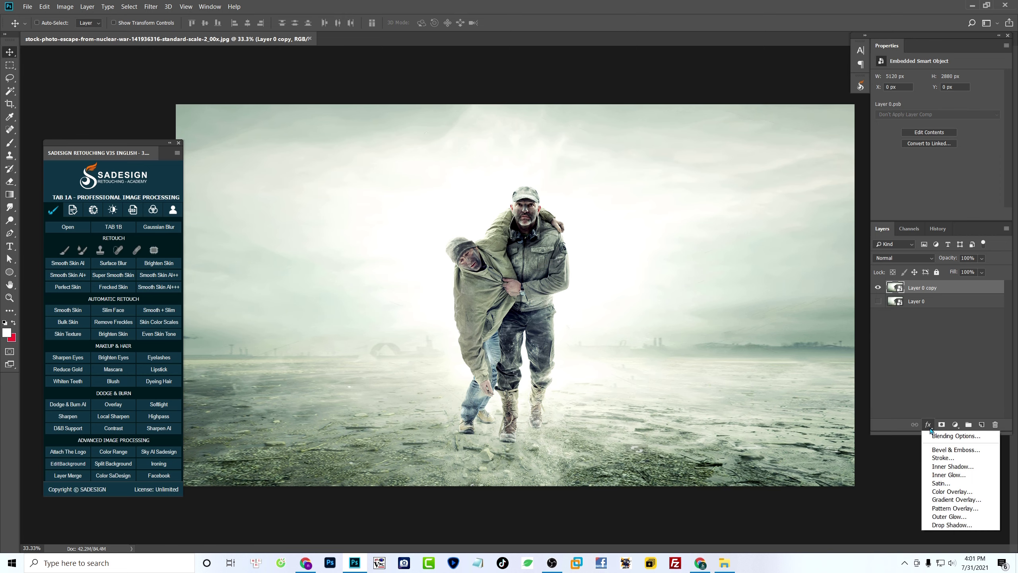
left_click(953, 436)
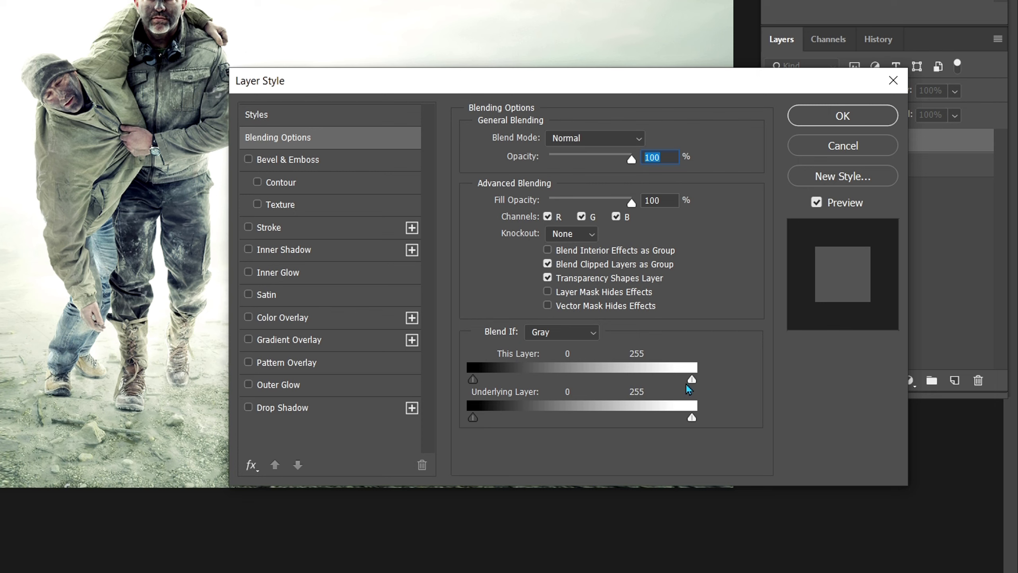
left_click_drag(690, 380, 524, 385)
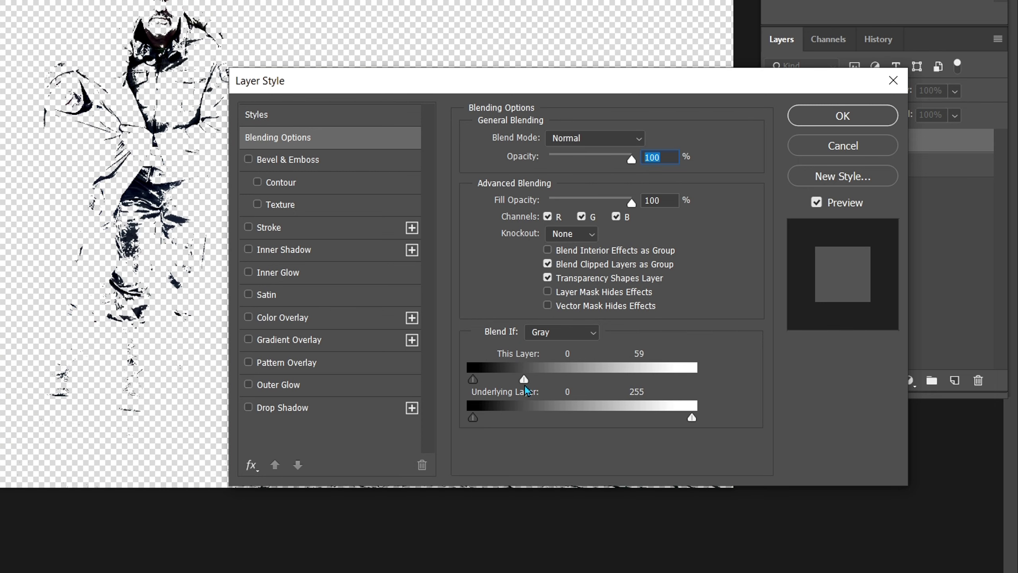
left_click(525, 385, "alt")
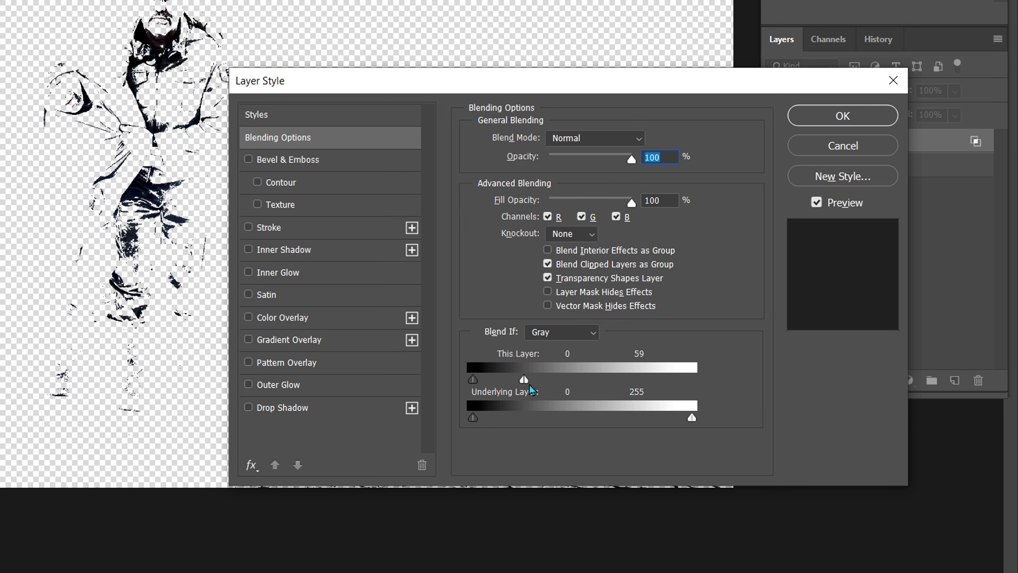
left_click_drag(527, 384, 619, 379)
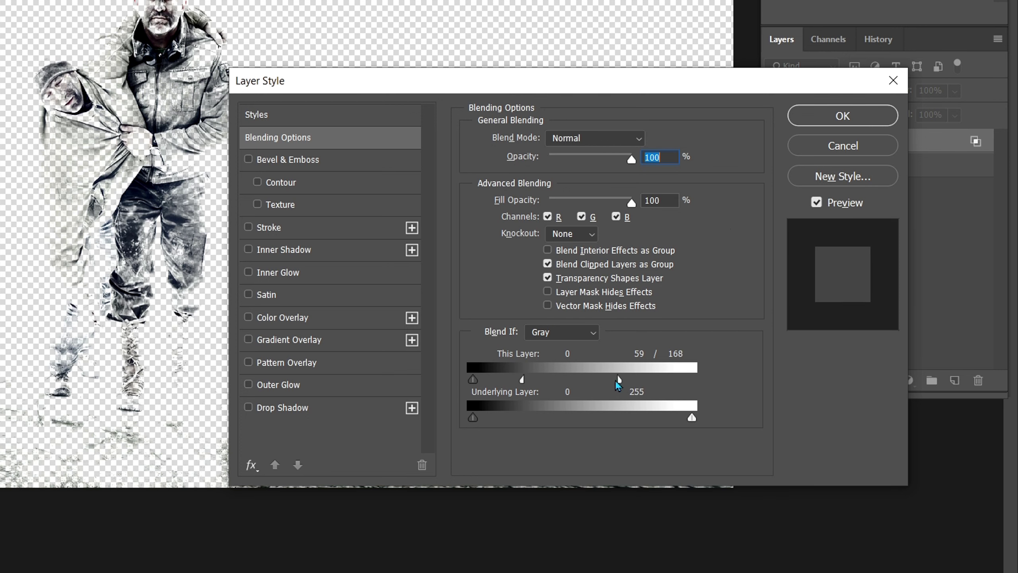
left_click(815, 203)
left_click(816, 203)
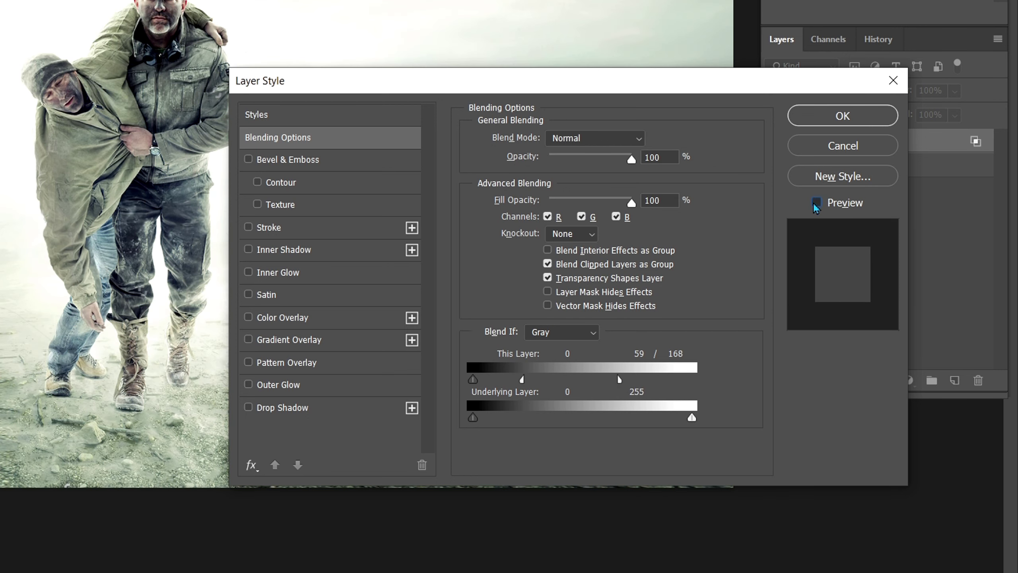
left_click(832, 119)
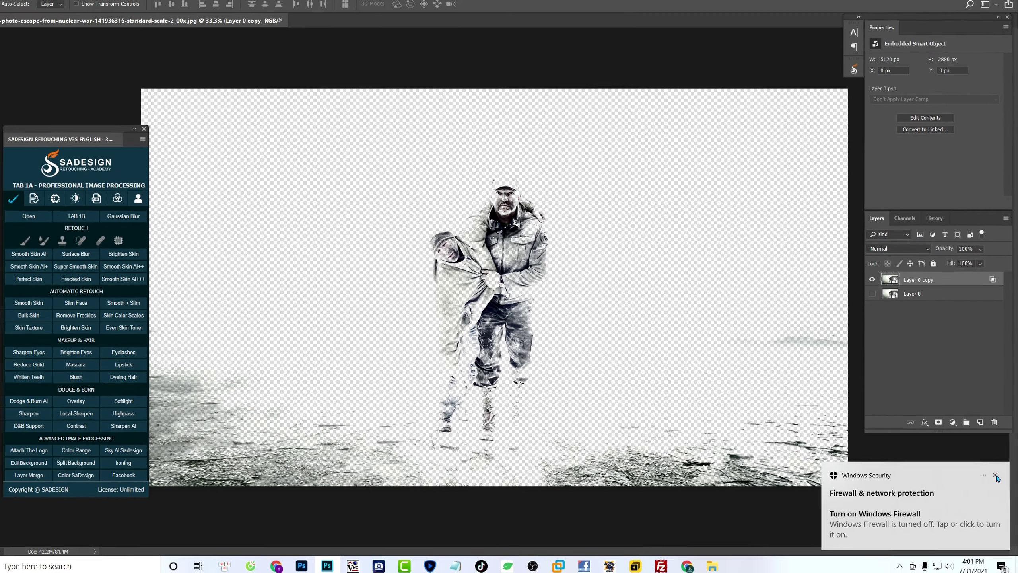
Dismiss the firewall notification, then place Layer 0 copy in a new group and collapse the group
left_click(996, 476)
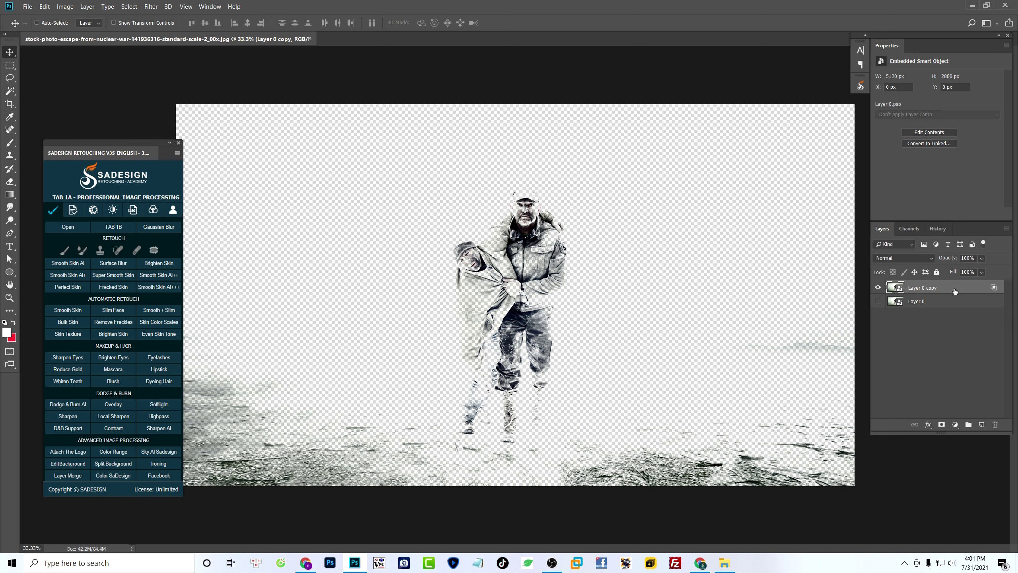
left_click_drag(955, 291, 968, 423)
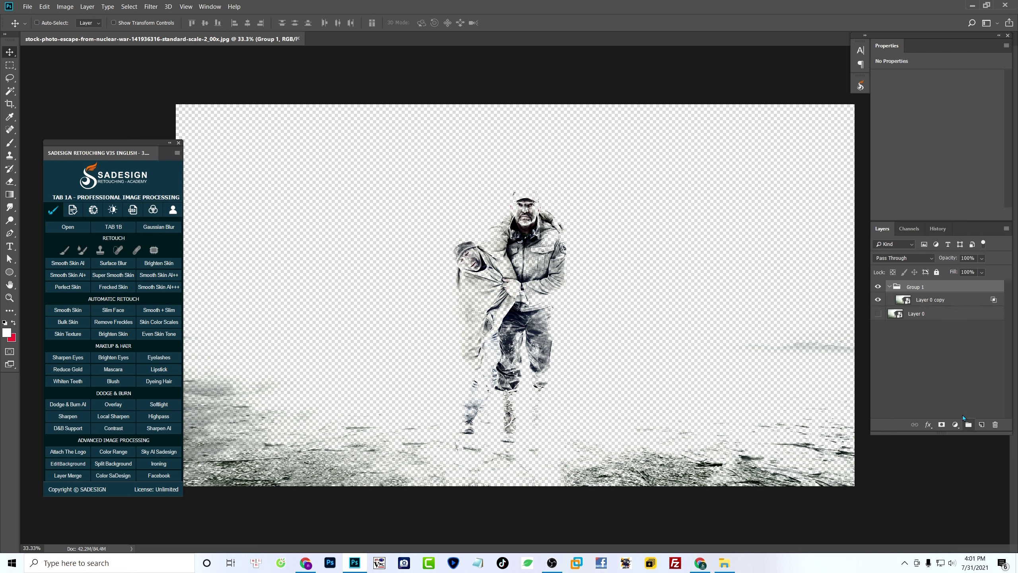
left_click(890, 287)
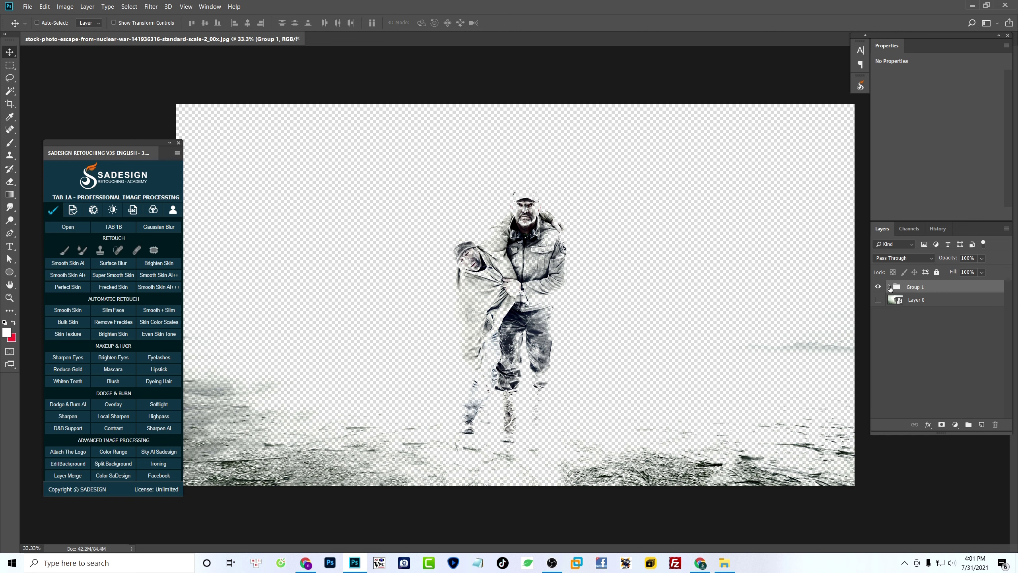
Add a Pattern Overlay style to Group 1 and load the Sketch Effect Patterns file into the pattern list
left_click(928, 424)
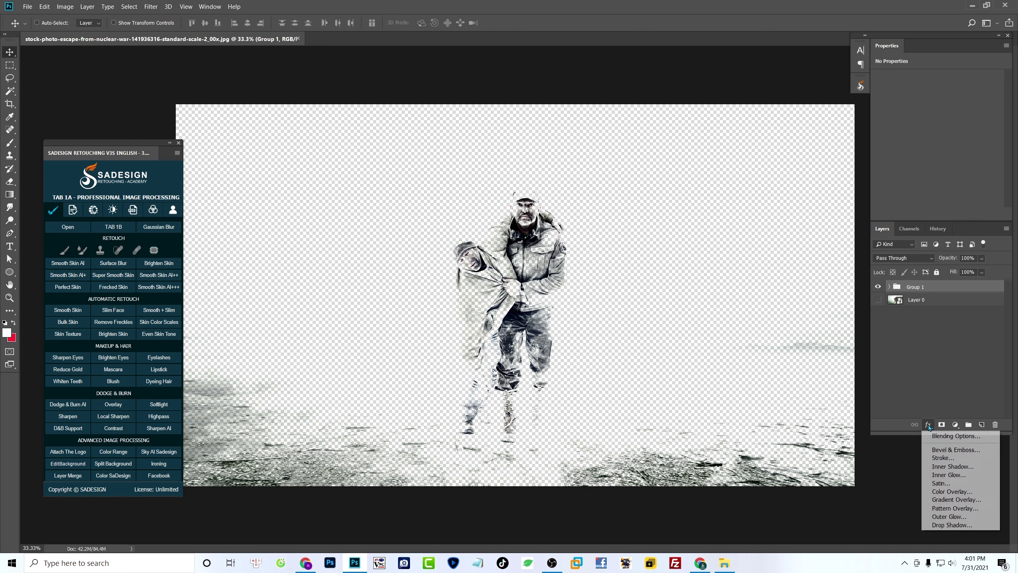
left_click(951, 436)
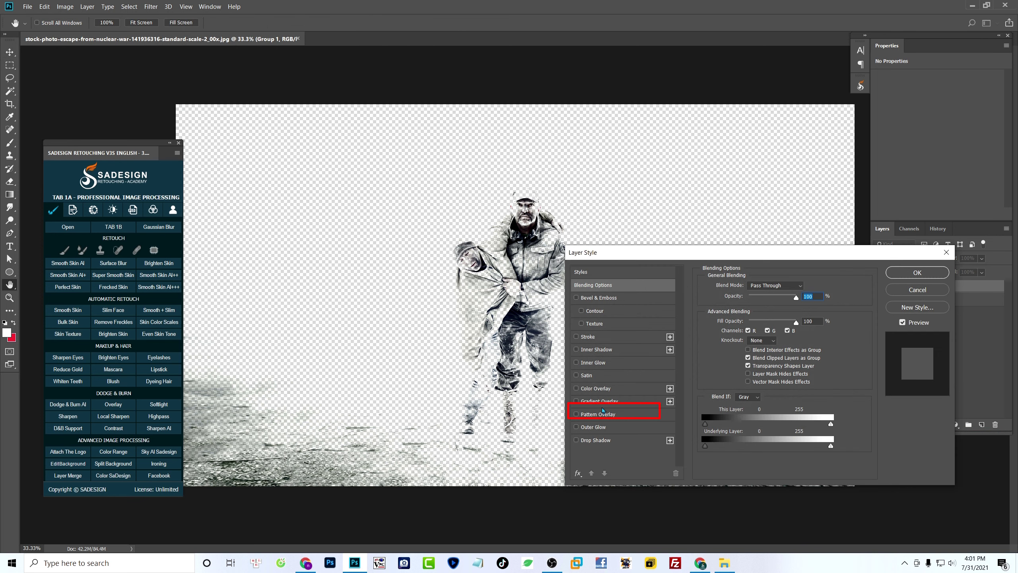
left_click(601, 415)
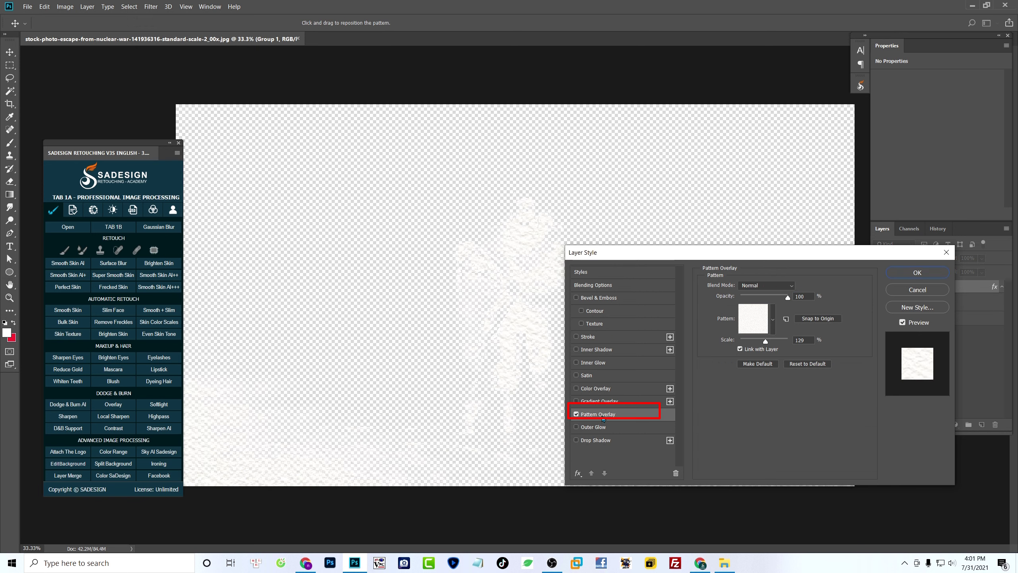
left_click(771, 320)
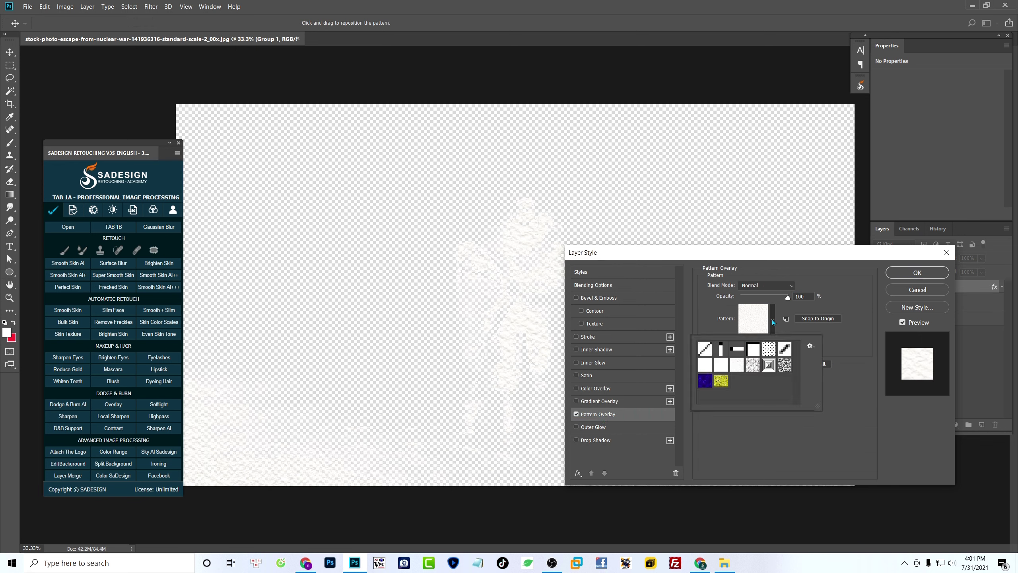
left_click(810, 346)
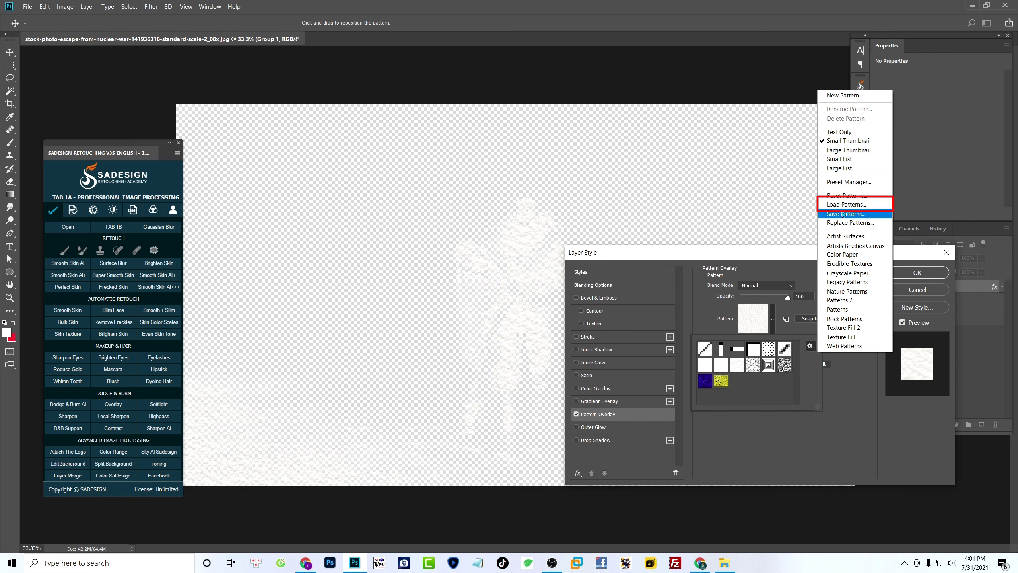
left_click(879, 206)
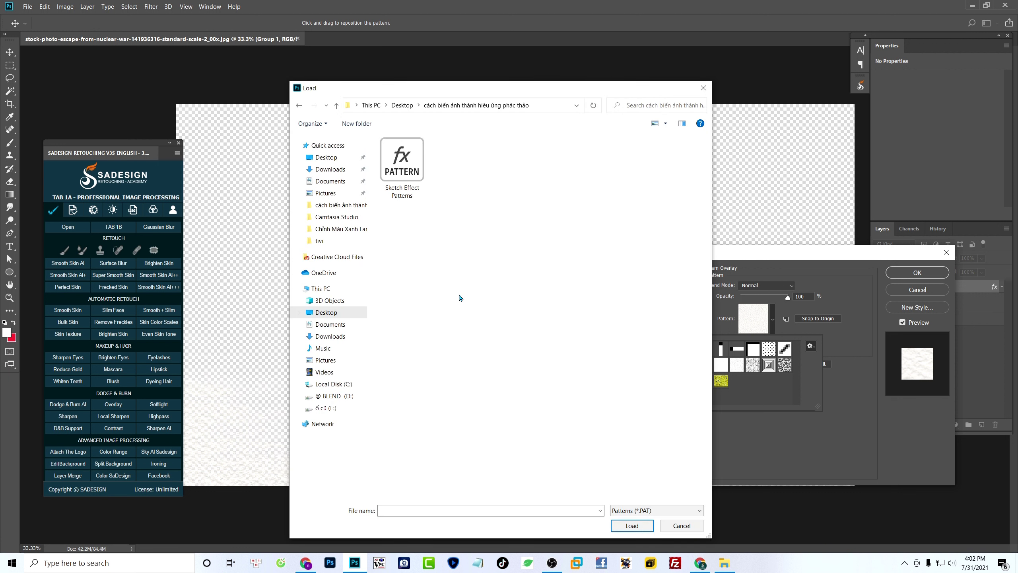
left_click(408, 192)
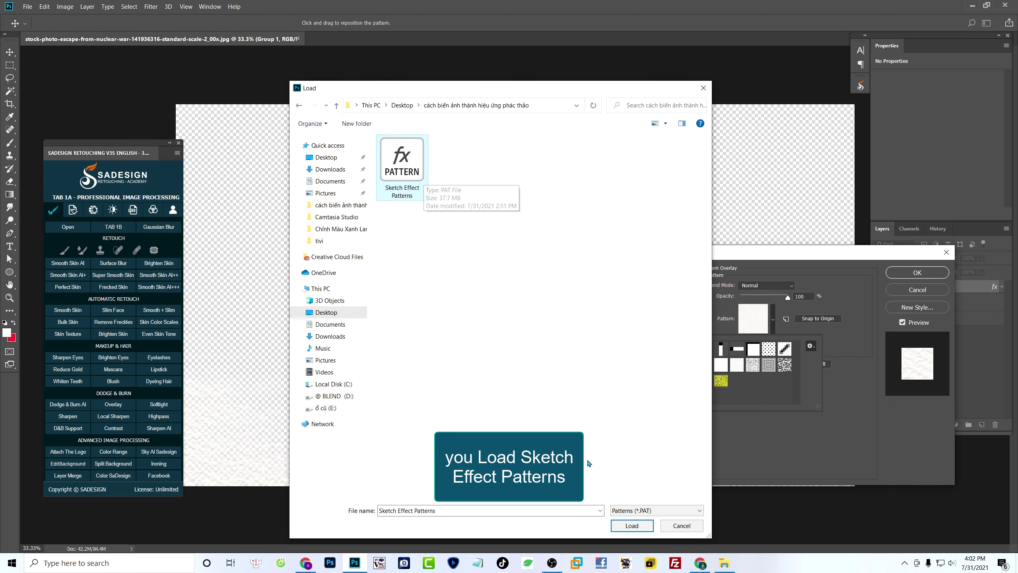
left_click(631, 525)
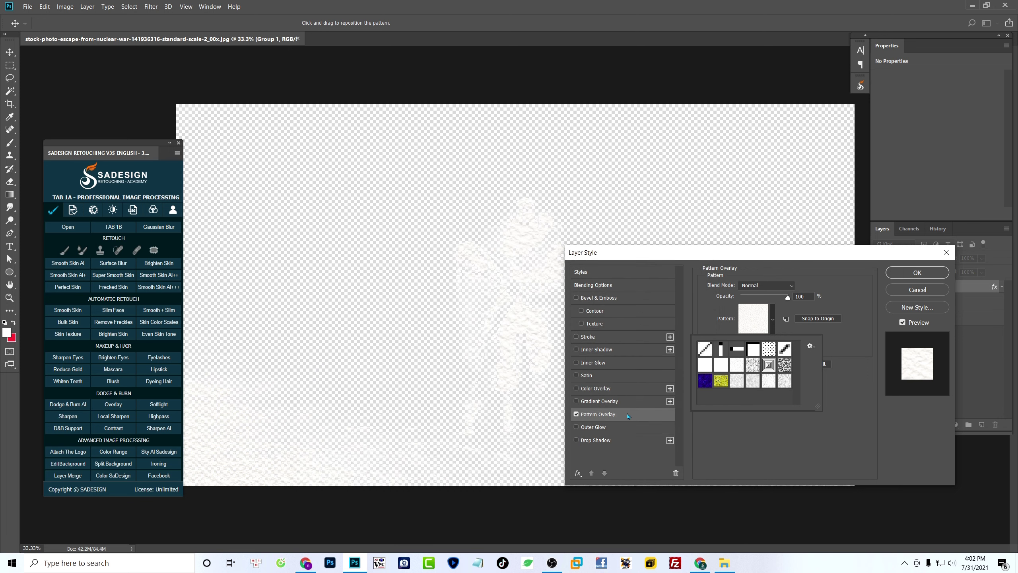
Compare the loaded sketch patterns and choose the first of them for Group 1's overlay
left_click(753, 380)
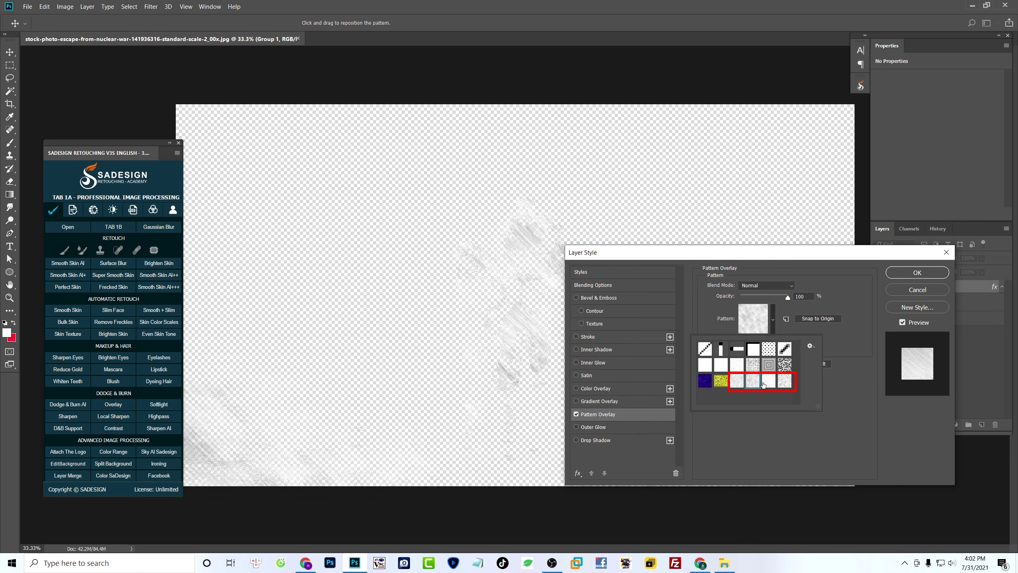
left_click(769, 382)
left_click(784, 381)
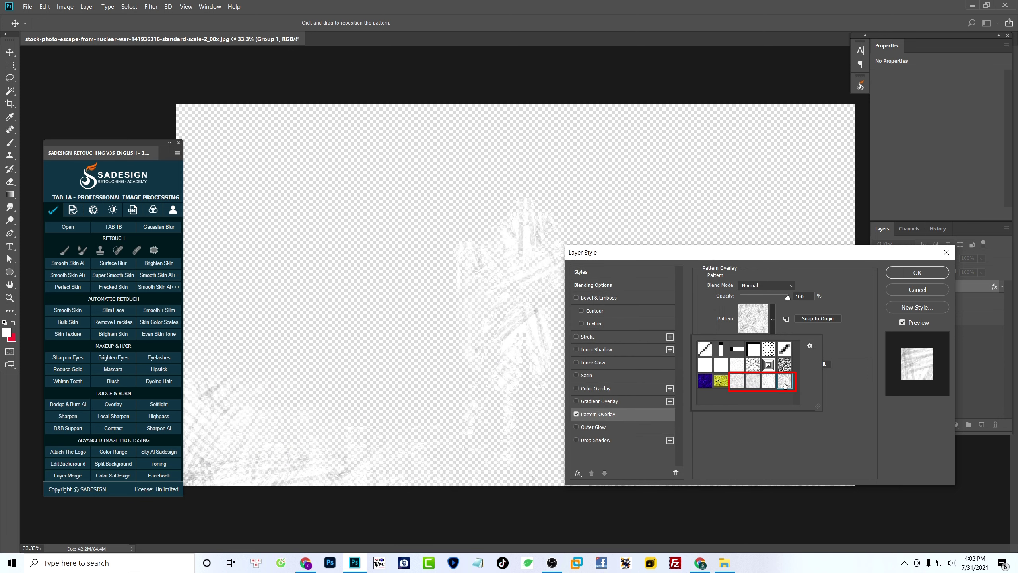
left_click(739, 385)
double_click(740, 386)
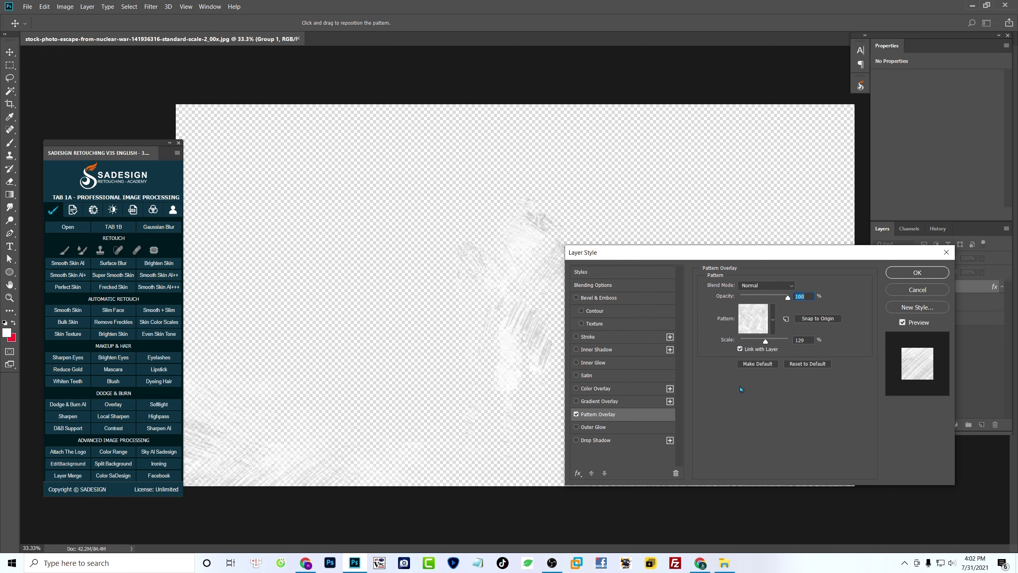
Set Group 1's Pattern Overlay to Multiply blend mode at 80% scale and apply the style
left_click(765, 287)
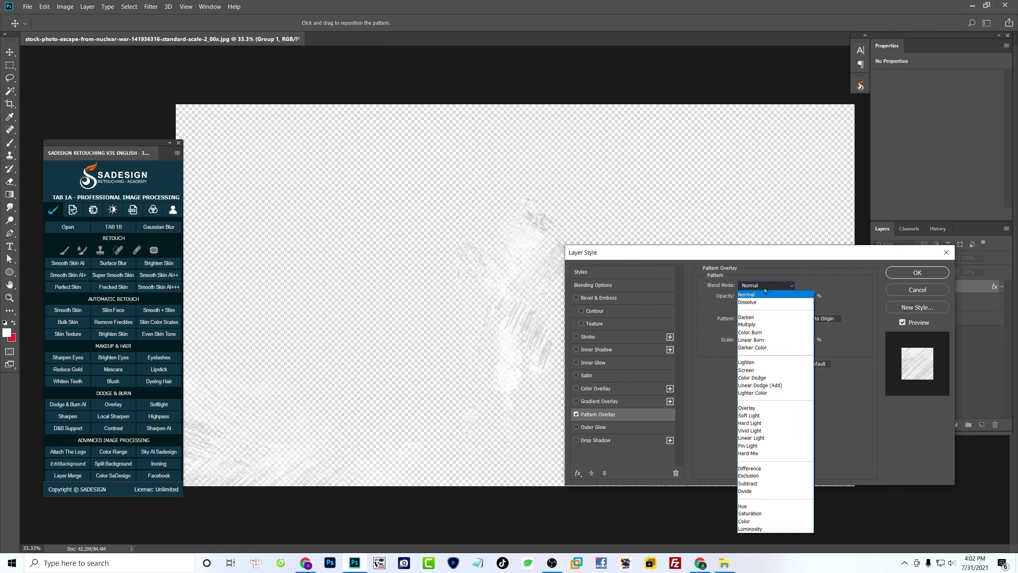
left_click(762, 328)
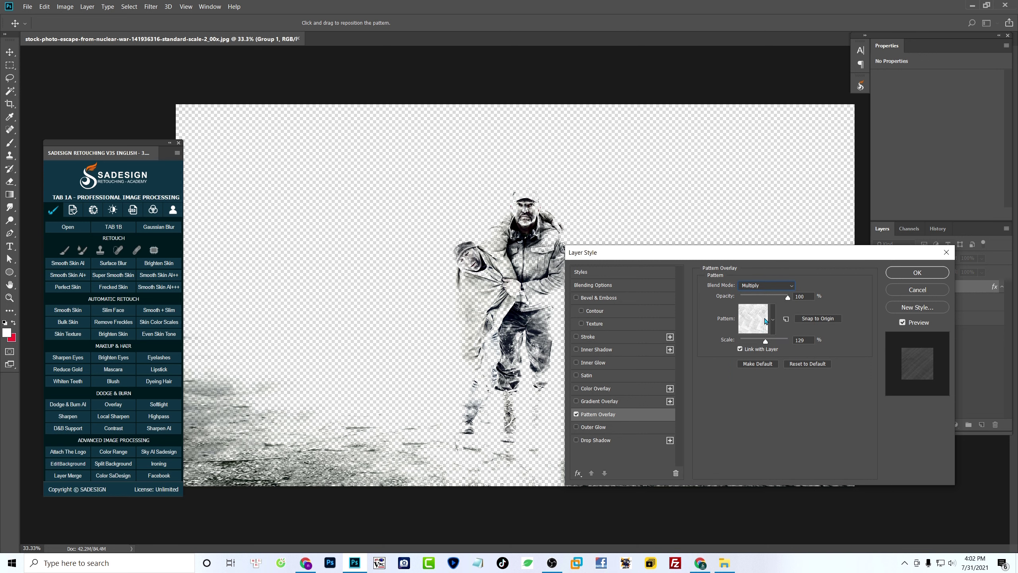
type("80")
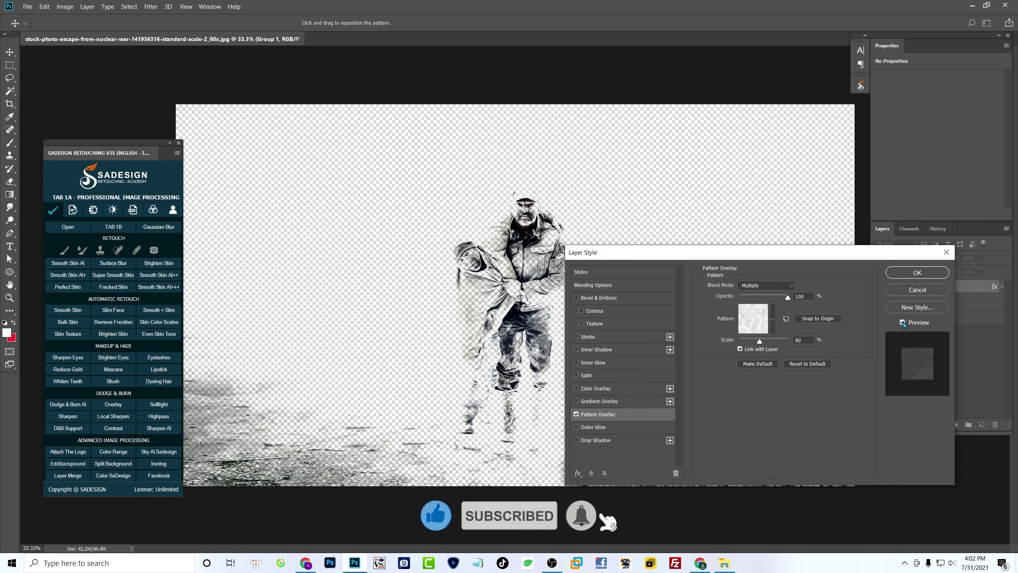
left_click(922, 277)
Reduce Group 1's Fill to 0% and collapse its effects list
left_click(982, 274)
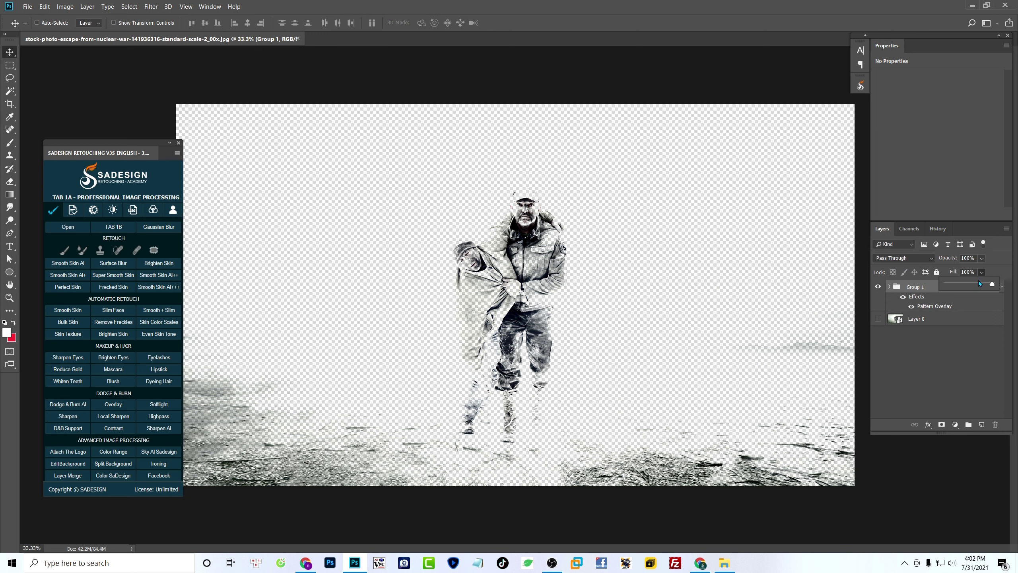
left_click_drag(978, 283, 924, 288)
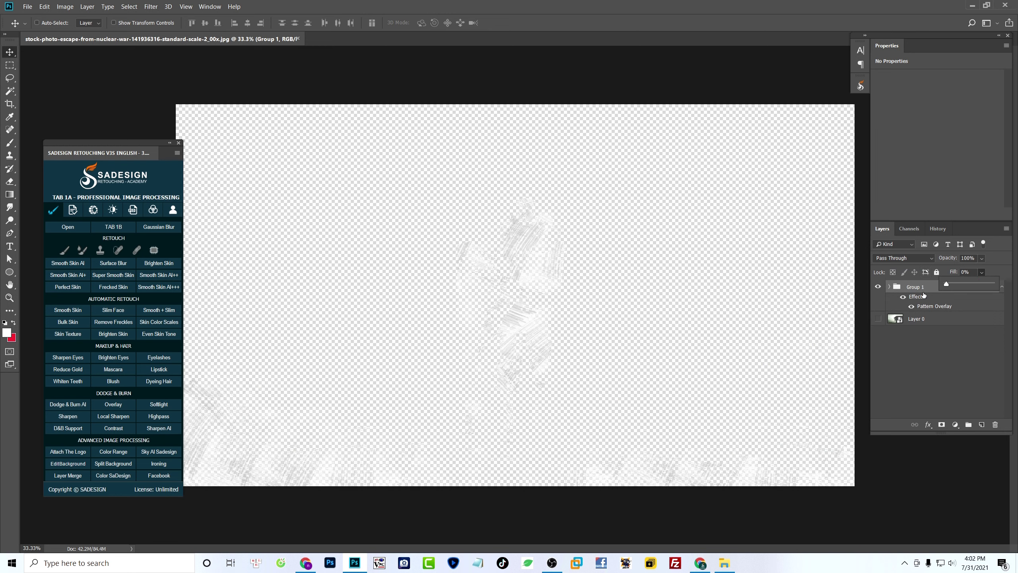
left_click(922, 293)
left_click(1002, 287)
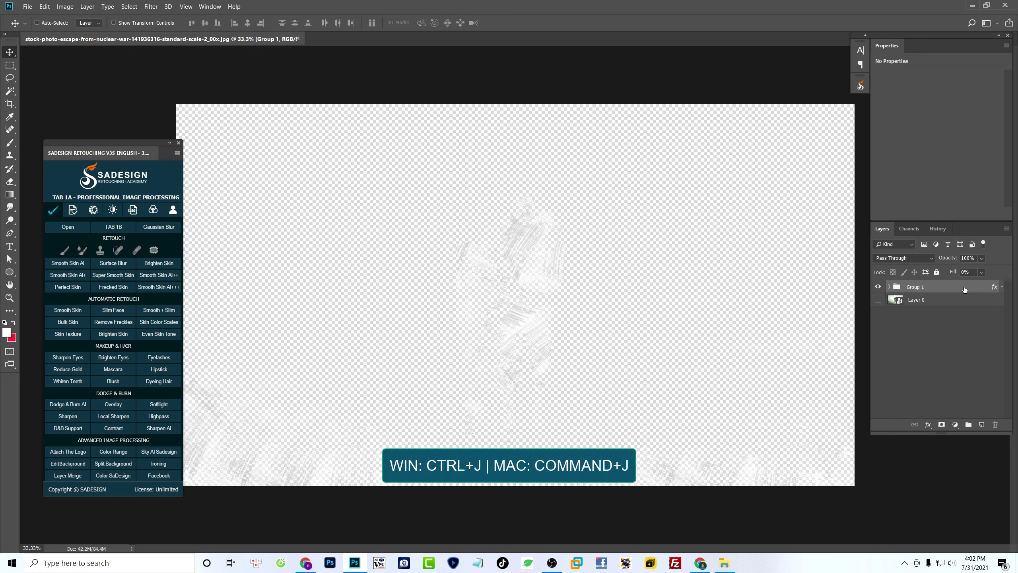
Duplicate Group 1 and switch the copy's Pattern Overlay to the second loaded sketch pattern
key("ctrl+j")
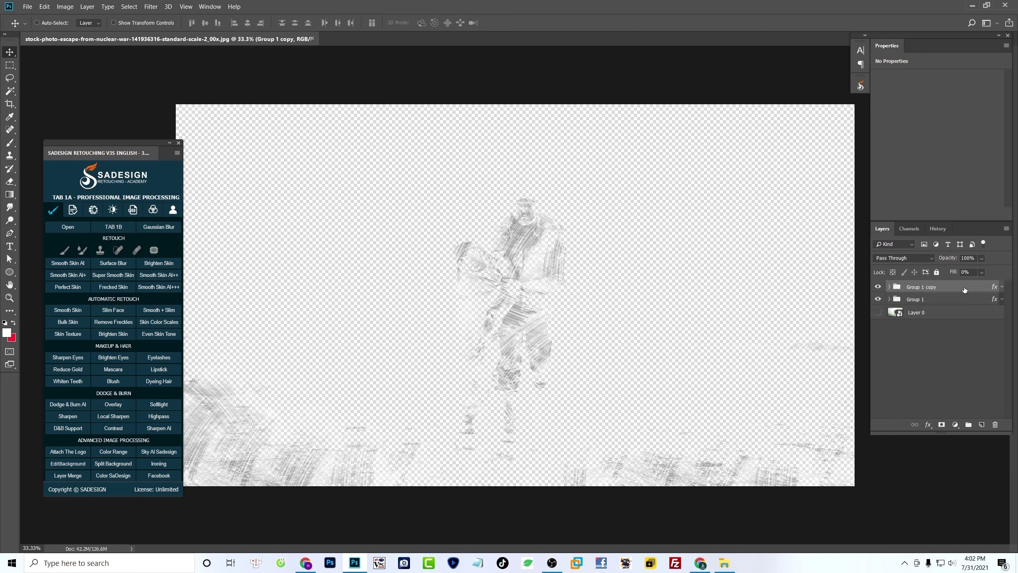
left_click(928, 425)
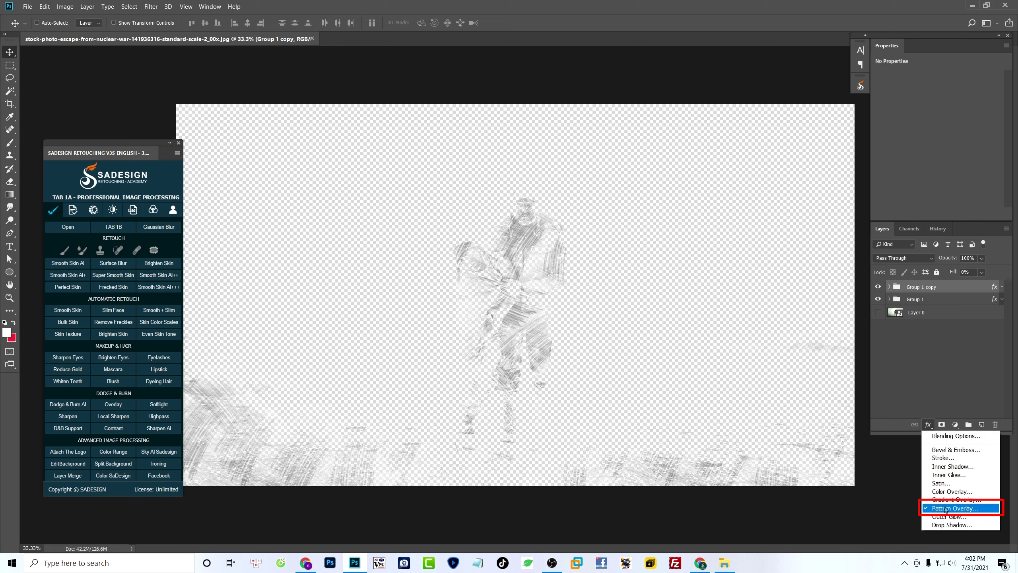
left_click(986, 509)
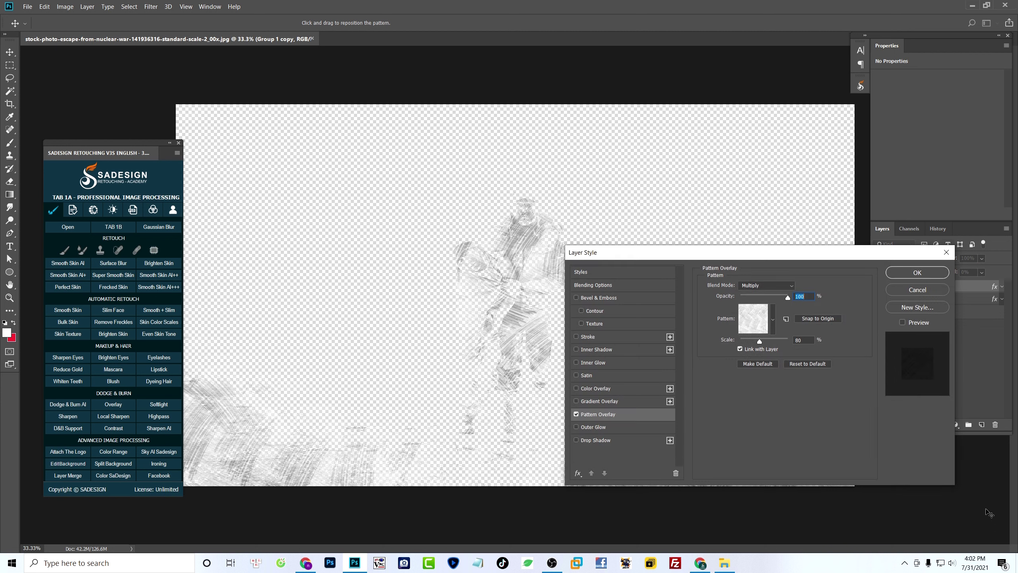
left_click(773, 317)
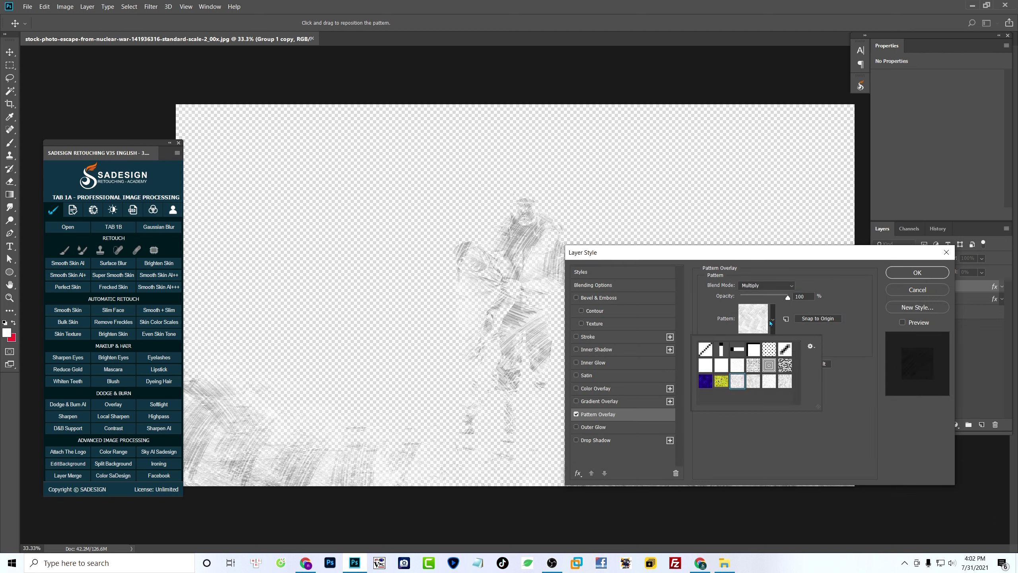
left_click(754, 383)
double_click(754, 385)
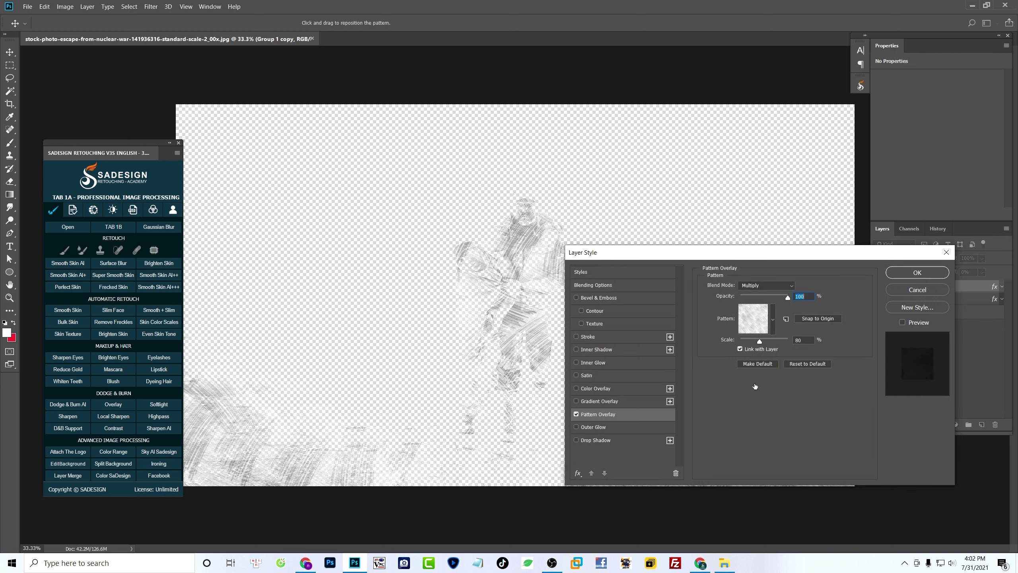
Set the Pattern Overlay scale of Group 1 copy to 15% and apply the style
left_click(803, 340)
type("15")
left_click(902, 323)
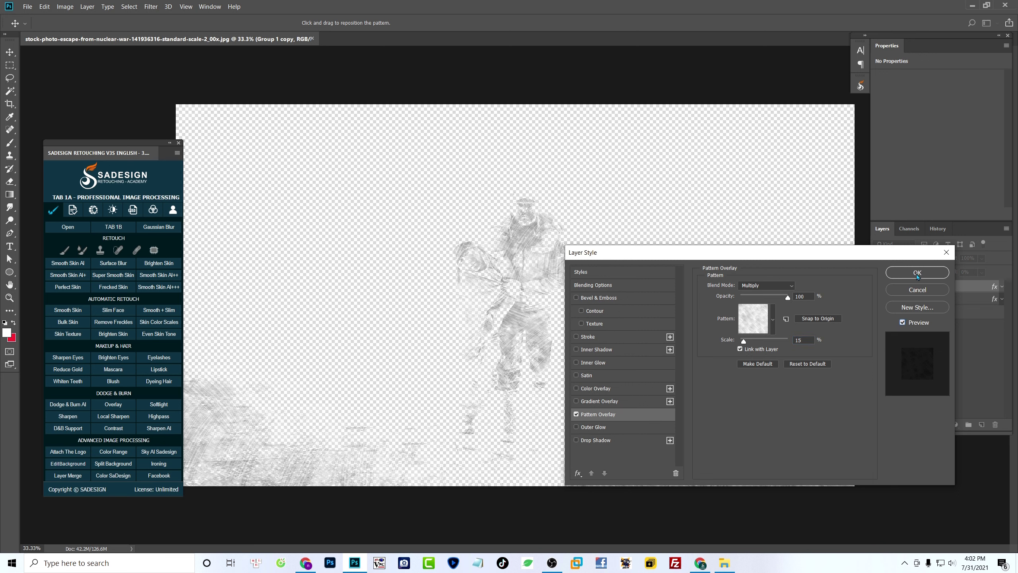
left_click(772, 325)
left_click(772, 325)
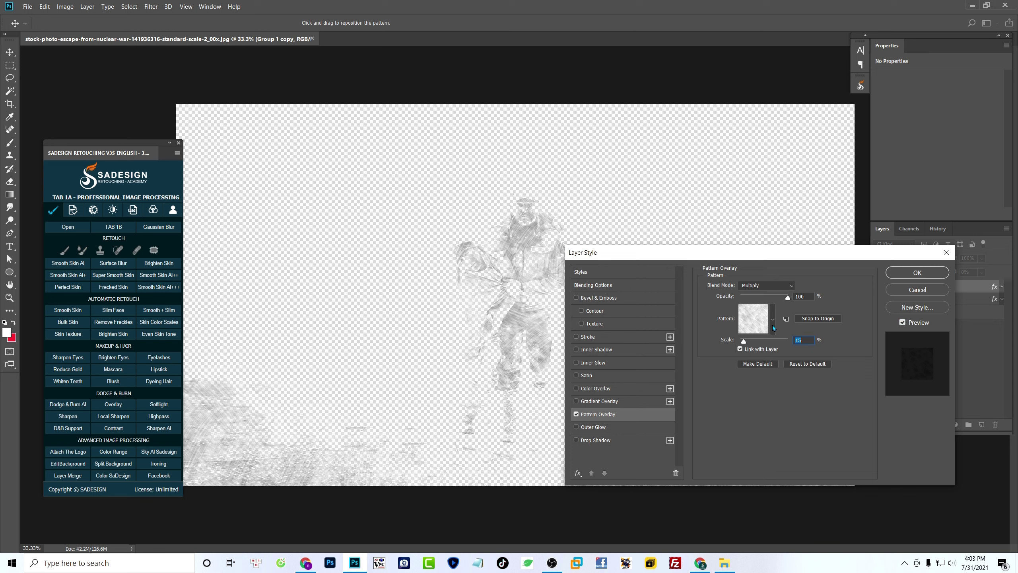
left_click(917, 273)
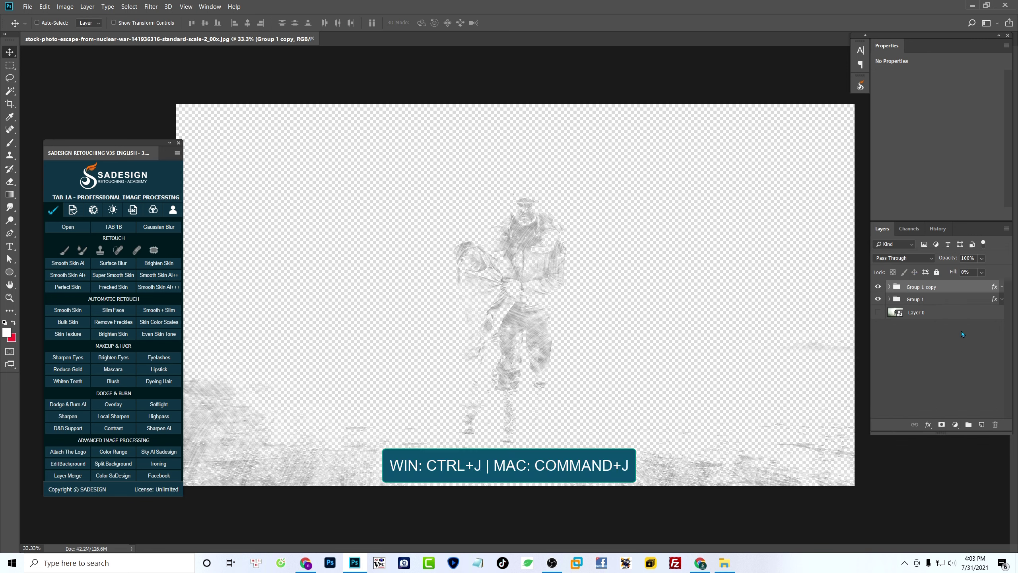
Duplicate Group 1 copy and give the new group's Pattern Overlay the third loaded sketch pattern at 18% scale
key("ctrl+j")
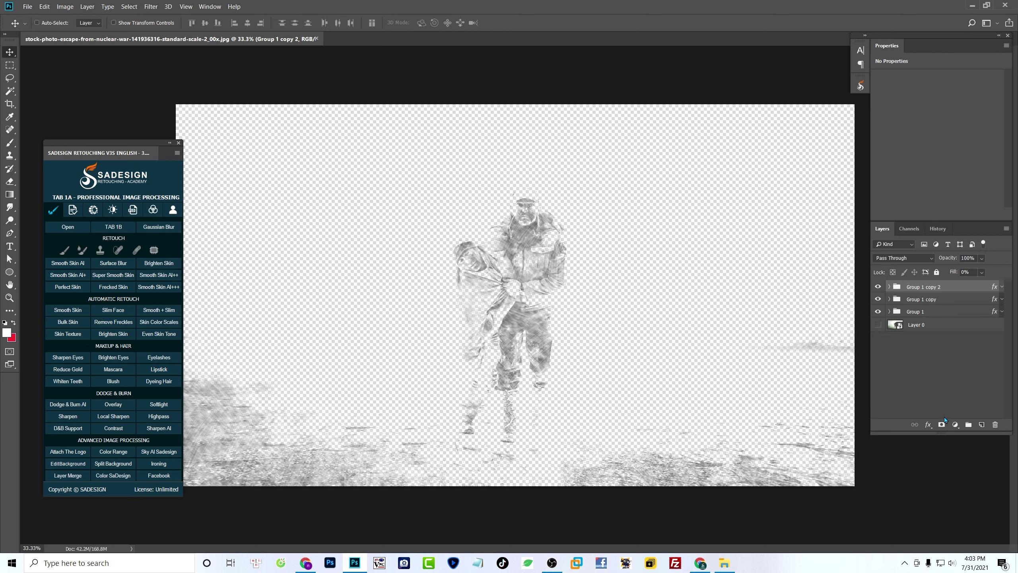
left_click(928, 425)
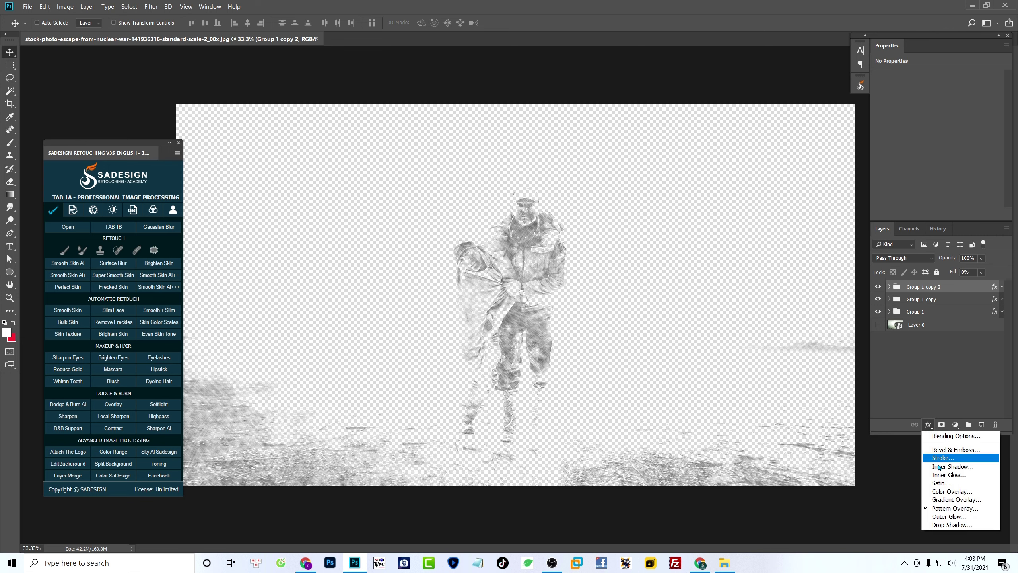
left_click(989, 510)
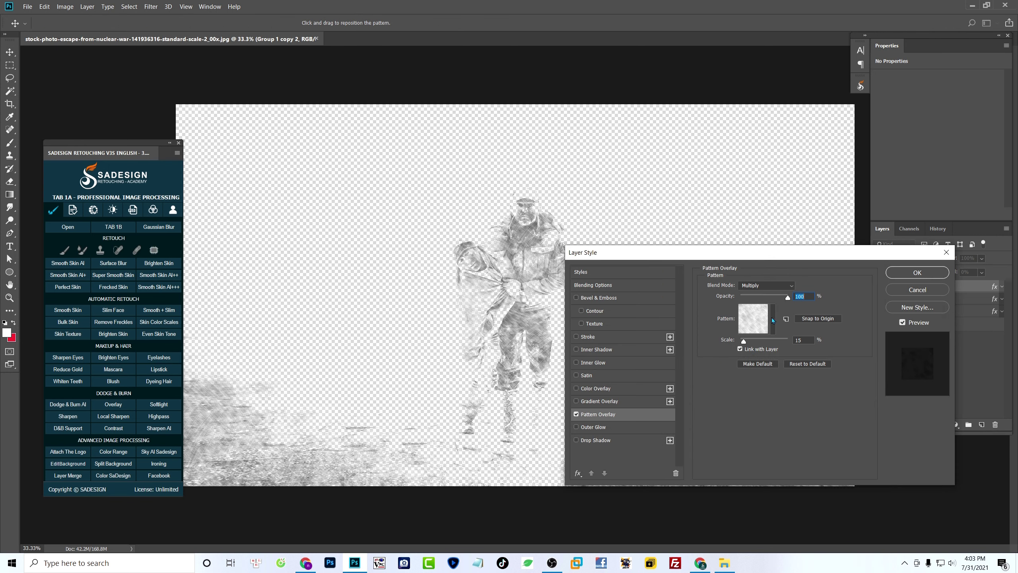
left_click(772, 318)
double_click(772, 384)
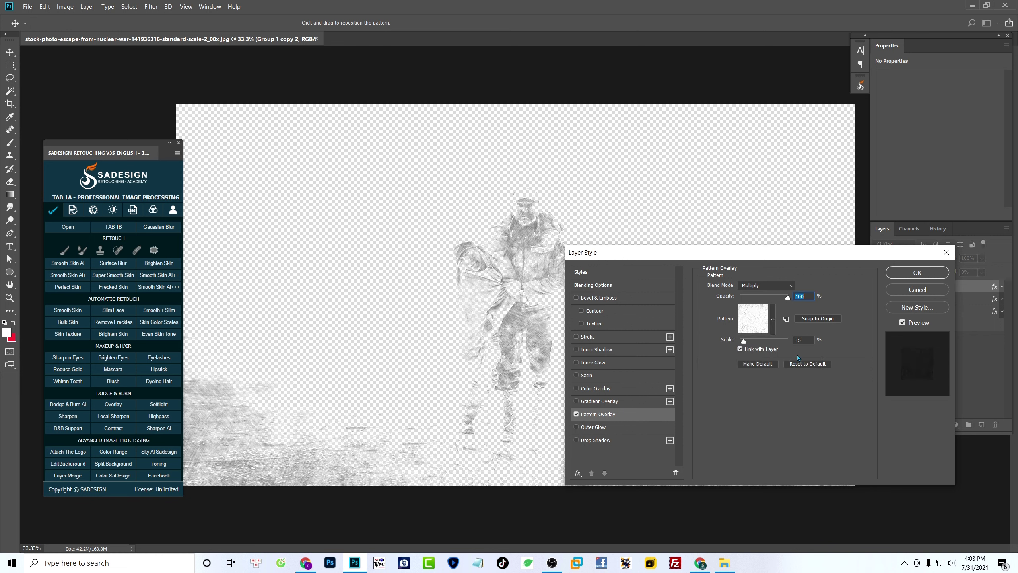
double_click(801, 340)
type("18")
left_click(930, 270)
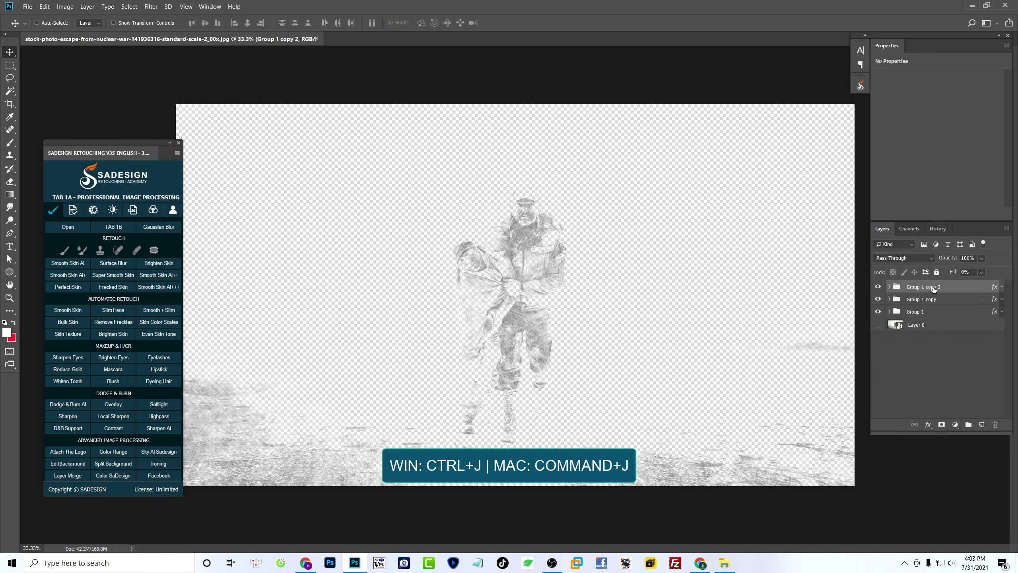
Duplicate Group 1 copy 2 and give the new group's Pattern Overlay the fourth loaded sketch pattern at 38% scale
key("ctrl+j")
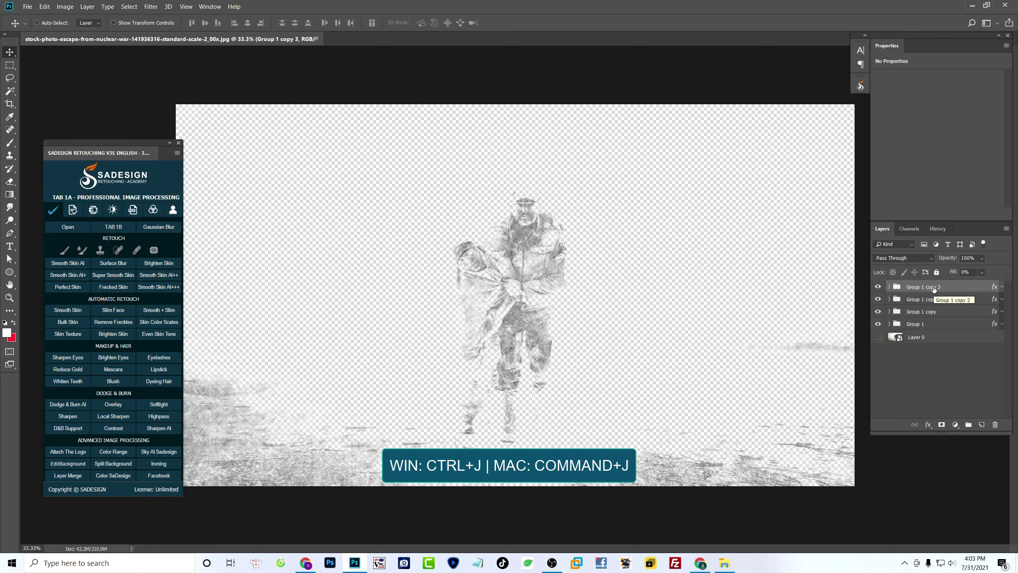
left_click(928, 424)
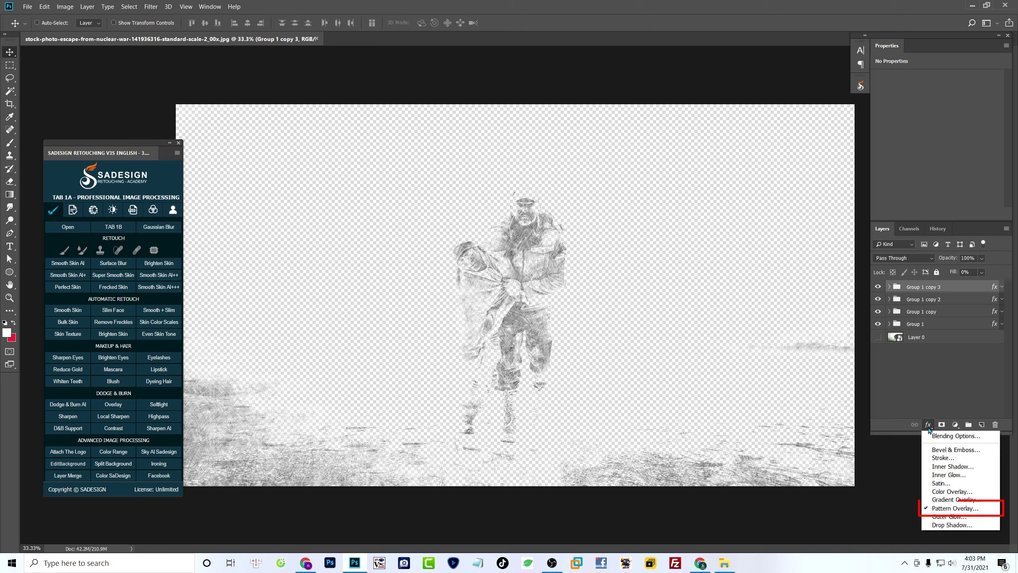
left_click(974, 509)
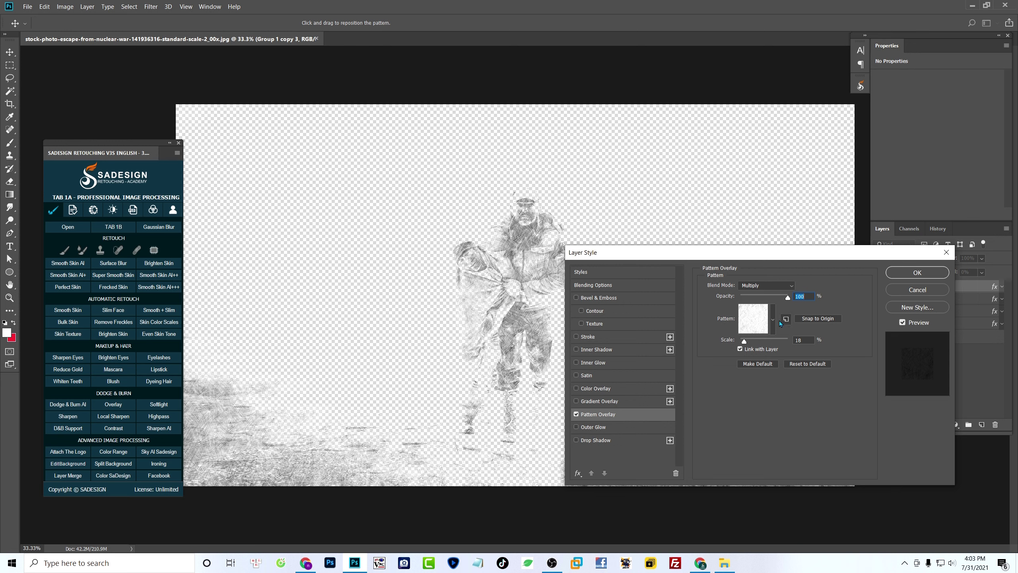
left_click(772, 320)
double_click(785, 382)
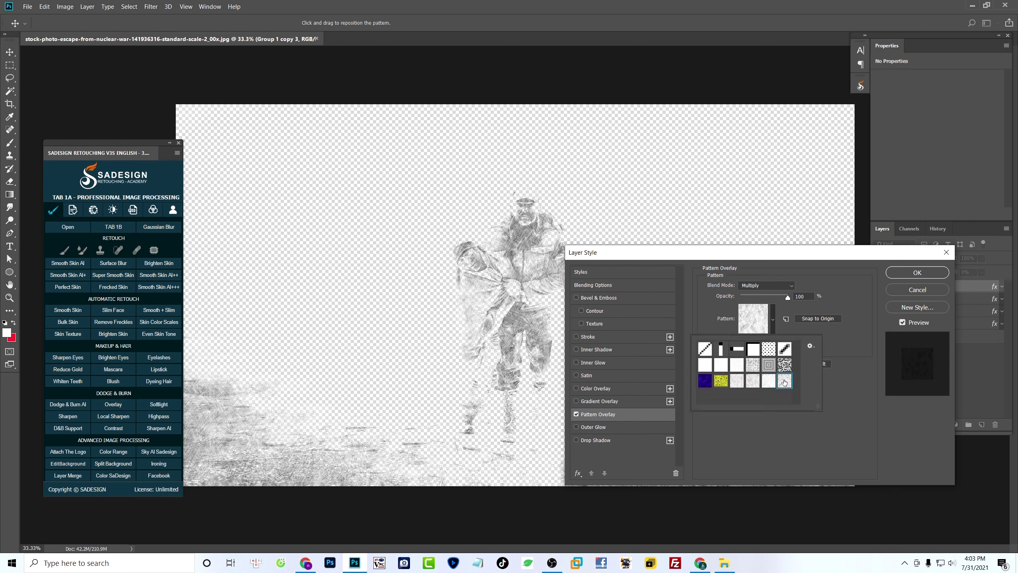
double_click(803, 341)
type("38")
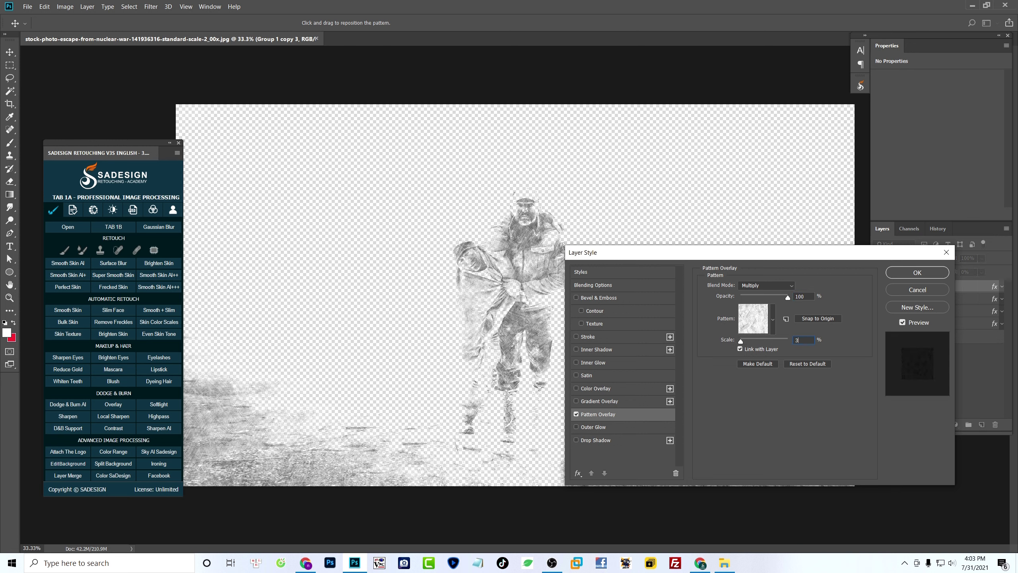
left_click(907, 276)
In Group 1 copy 3, set the photo layer's Blend If highlight range for This Layer to 115 / 205
left_click(888, 323)
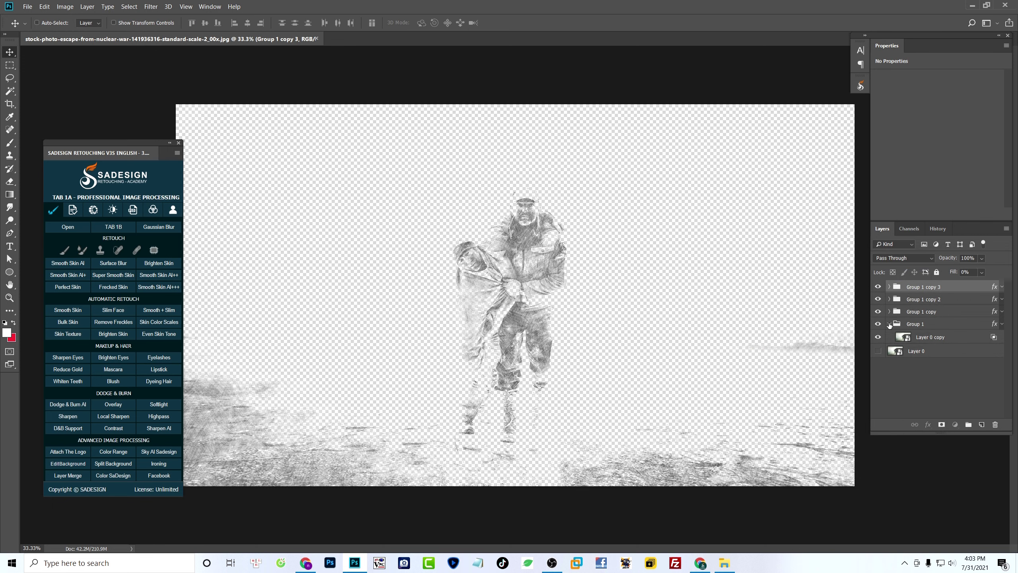
left_click(889, 324)
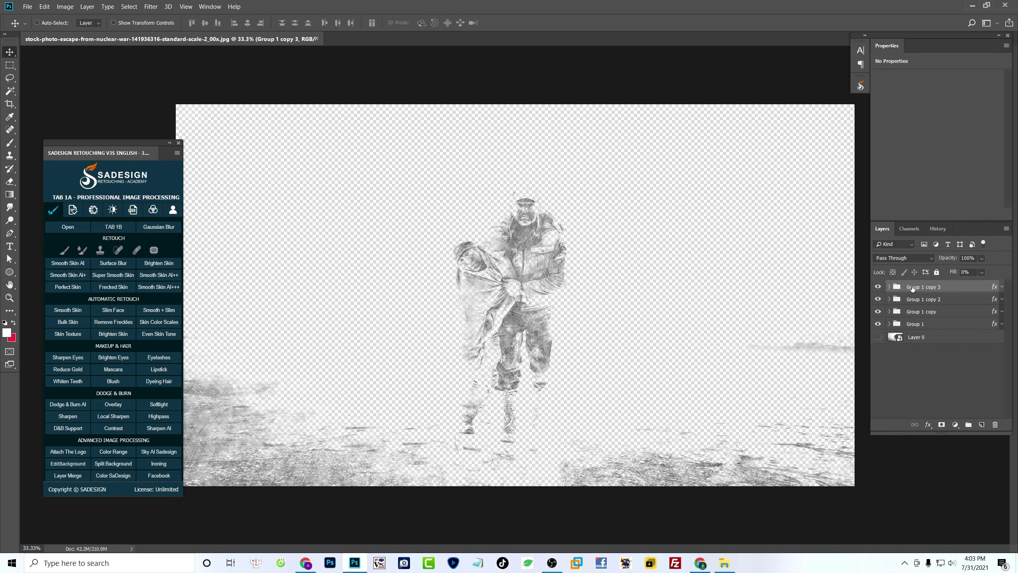
left_click(889, 287)
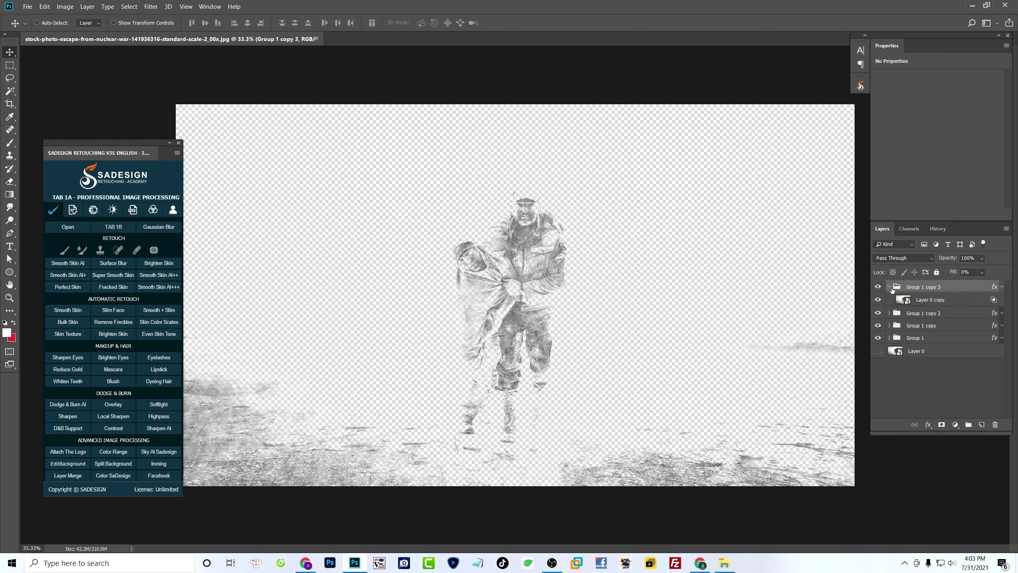
left_click(940, 300)
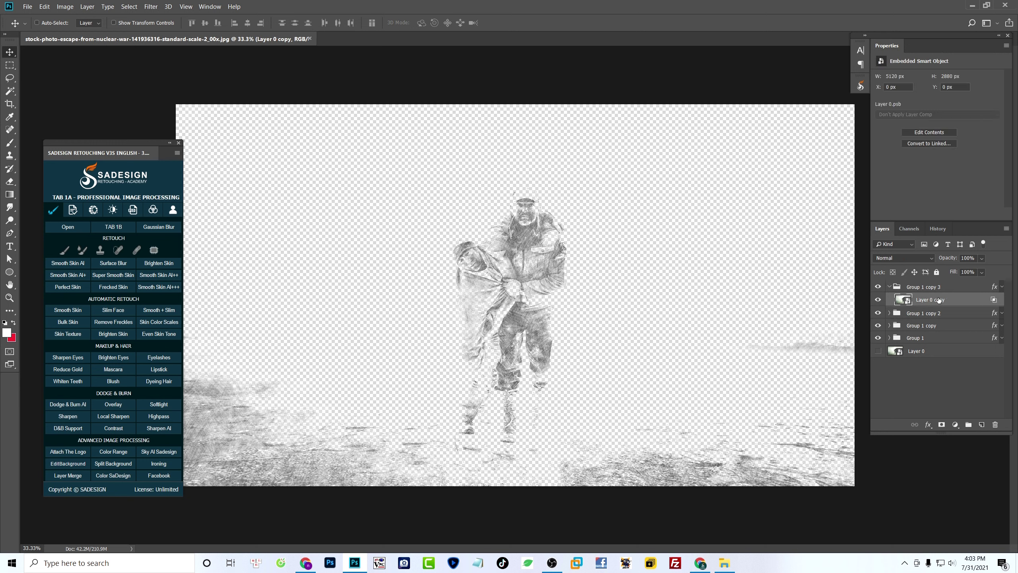
double_click(994, 301)
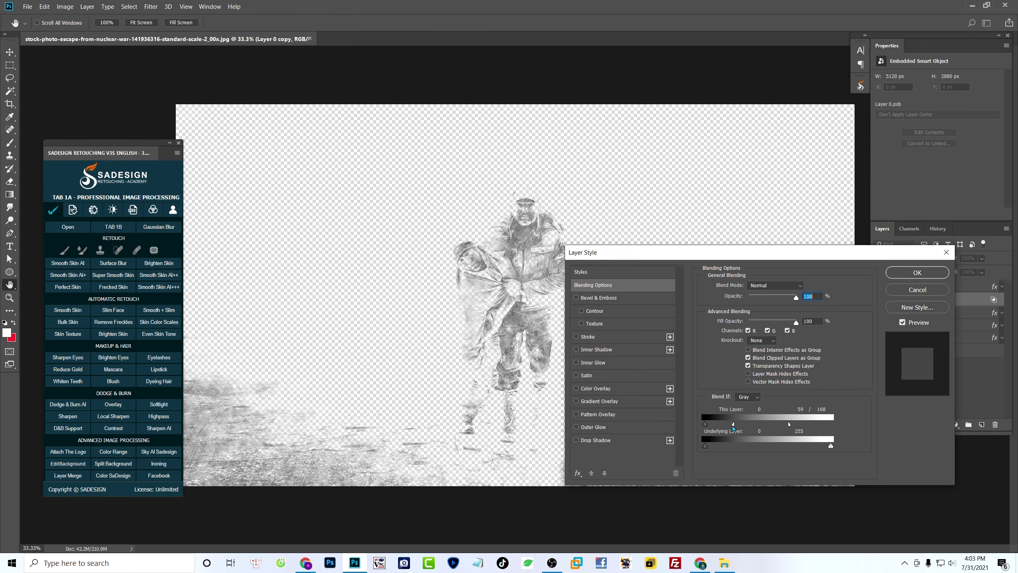
left_click_drag(732, 424, 807, 422)
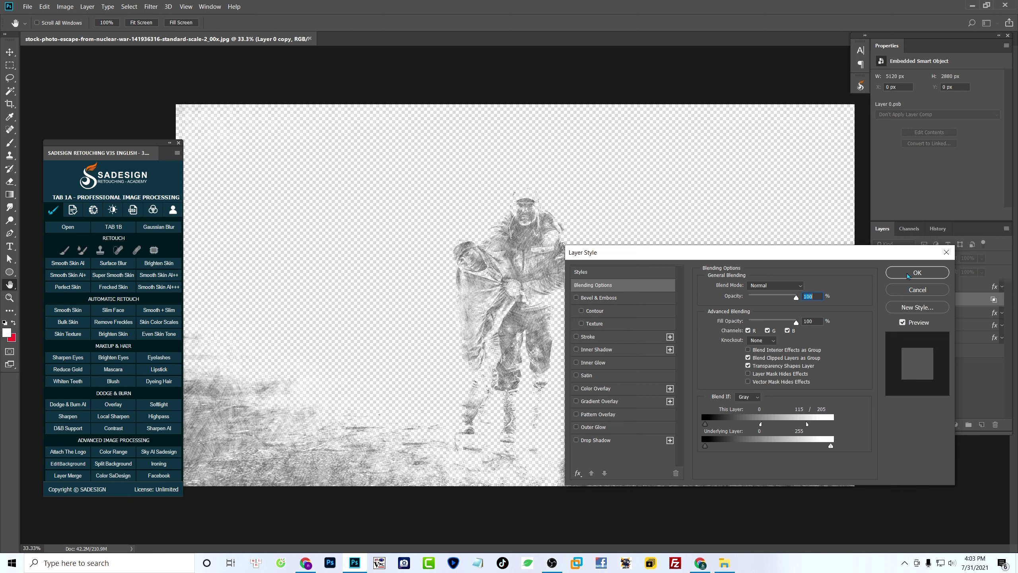
left_click(902, 322)
left_click(902, 322)
left_click(915, 273)
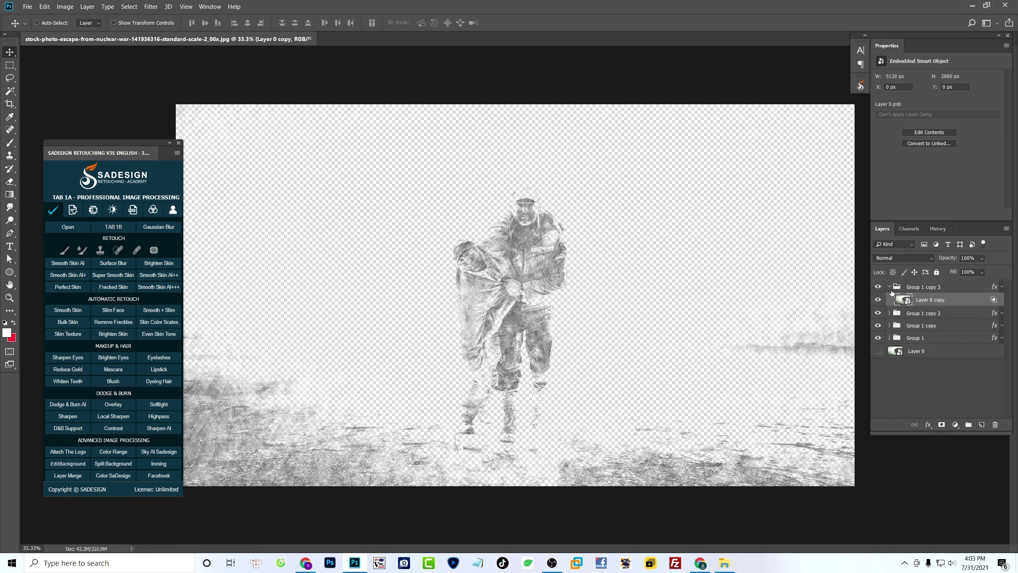
Collapse Group 1 copy 3 and combine all four sketch groups into one new group
left_click(889, 287)
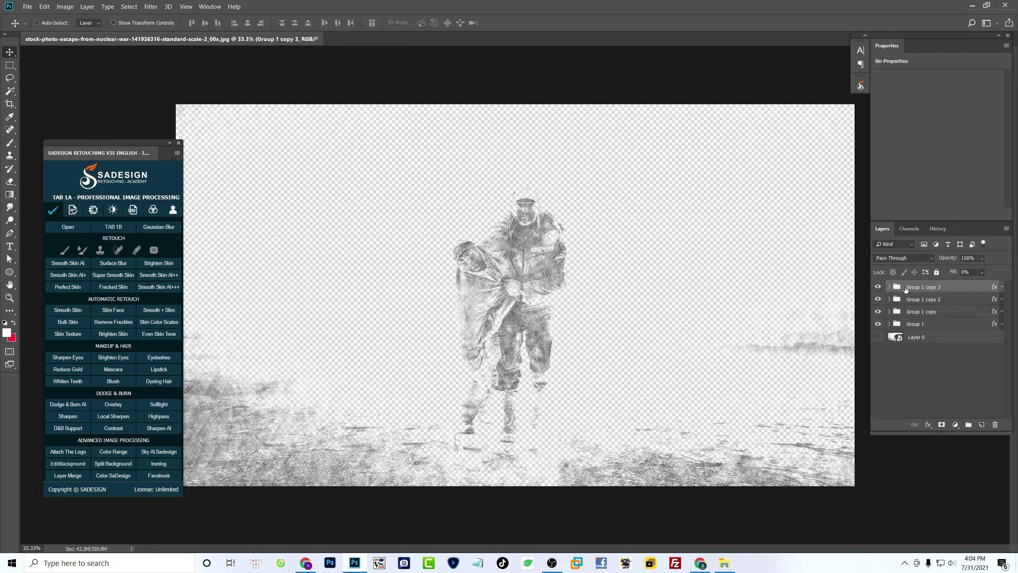
left_click(926, 326, "shift")
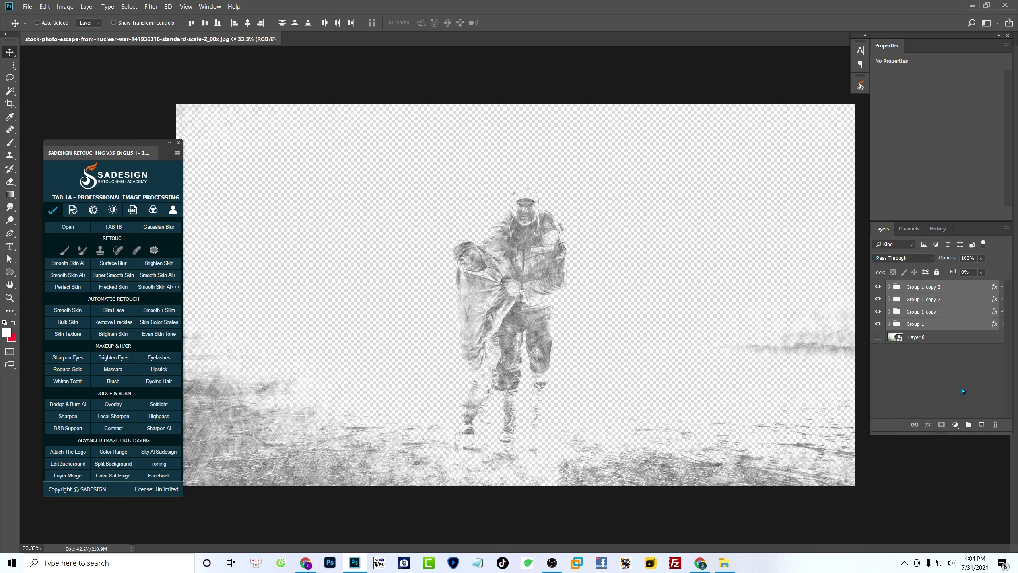
left_click(968, 424)
Add a white (ffffff) Solid Color fill layer directly above Layer 0
left_click(922, 305)
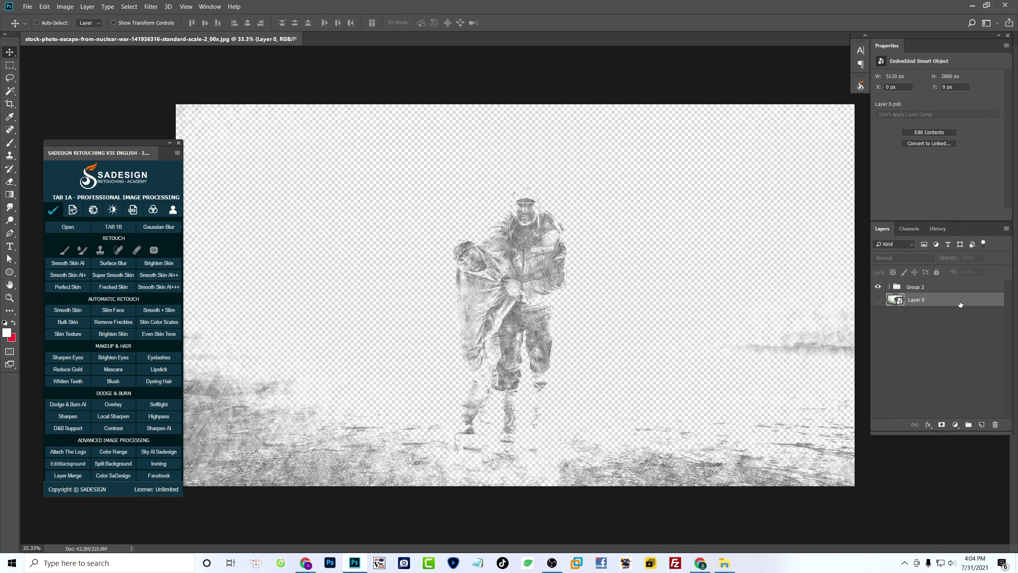
left_click(956, 424)
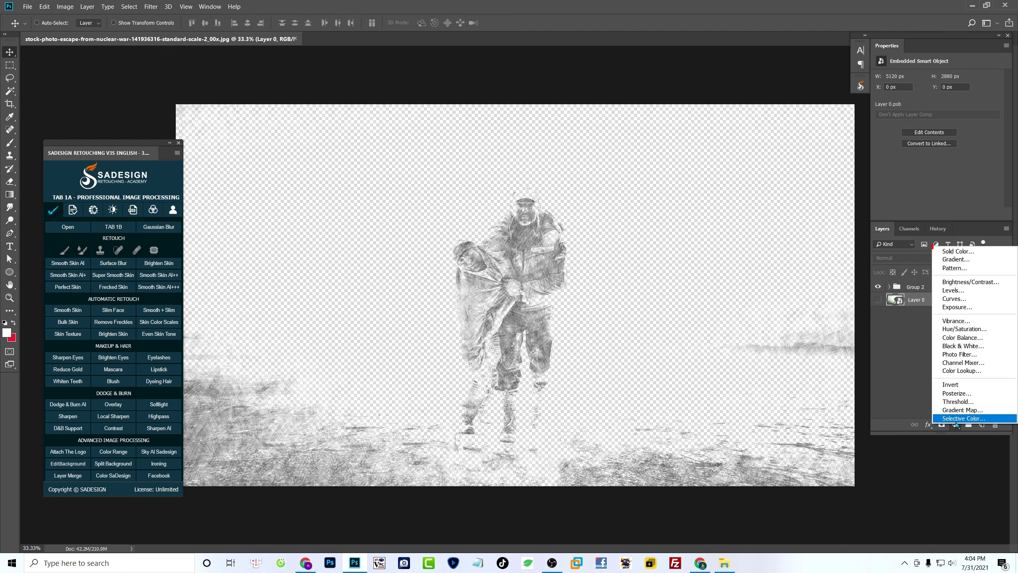
left_click(989, 253)
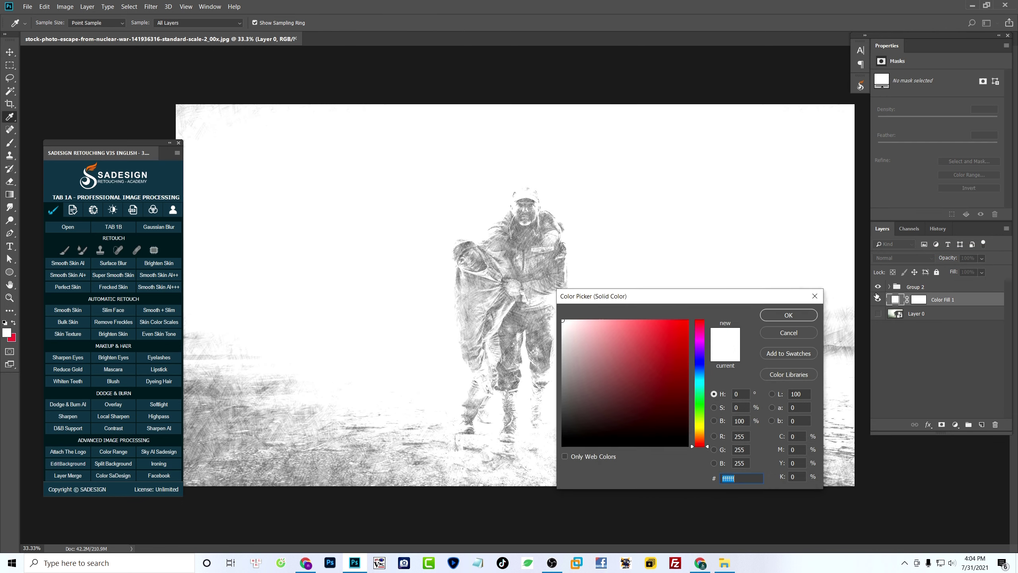
left_click_drag(604, 331, 562, 319)
left_click(788, 316)
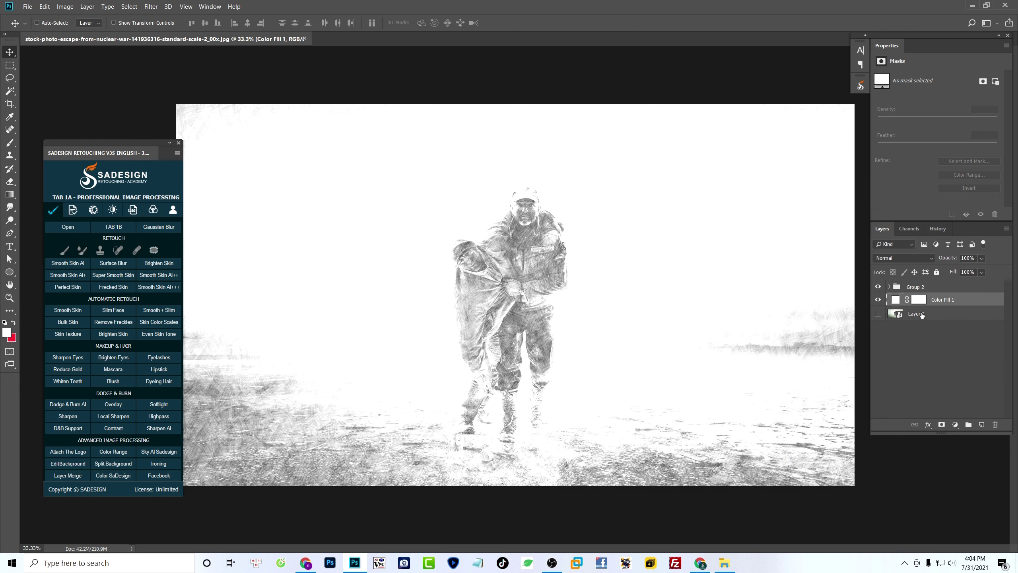
Make Layer 0 visible and duplicate it twice
left_click(907, 317)
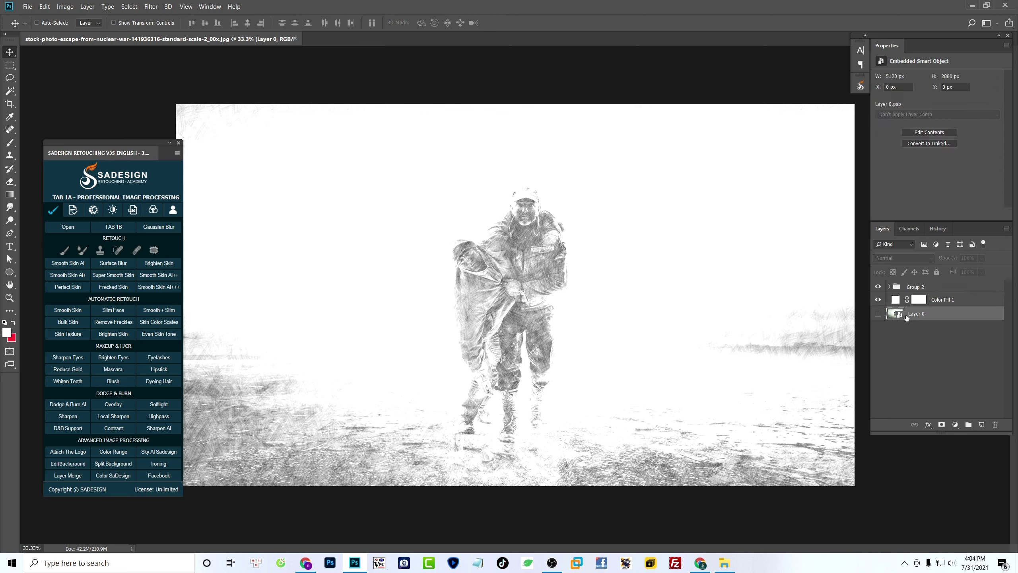
left_click(878, 315)
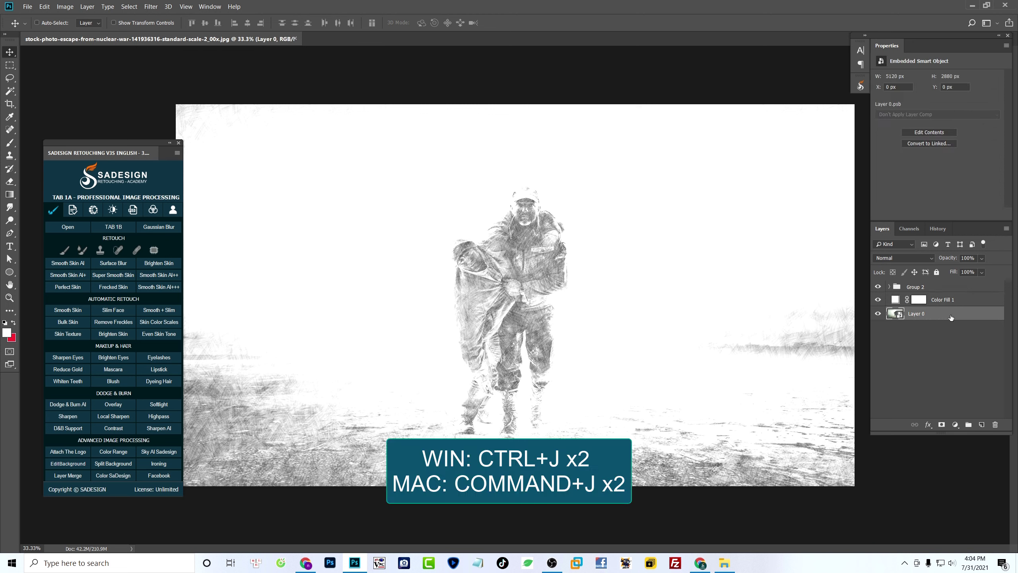
key("ctrl+j")
key("ctrl+j")
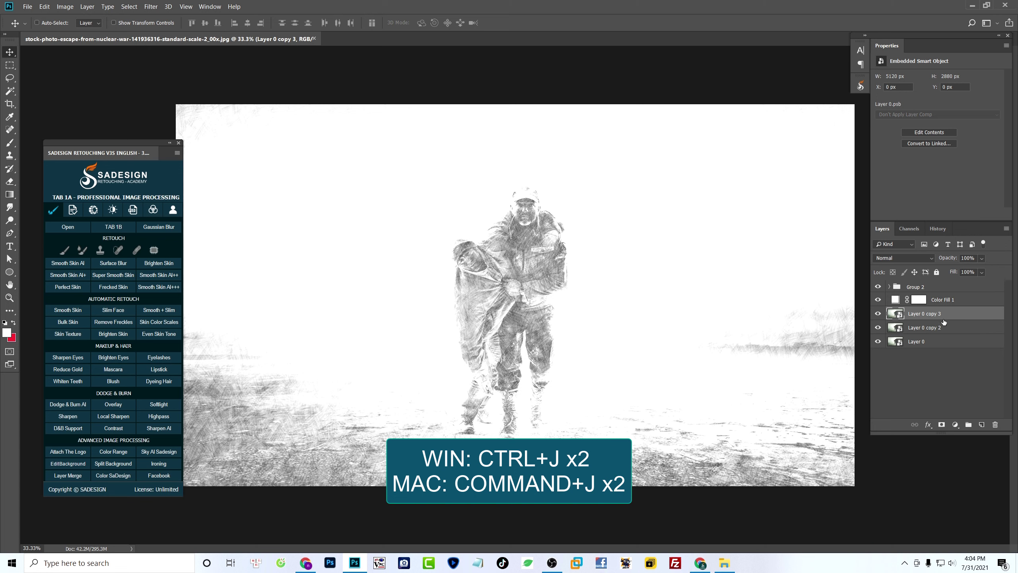
Move both Layer 0 copies above Group 2 and hide the upper copy
left_click(933, 328, "ctrl")
left_click_drag(944, 317, 911, 285)
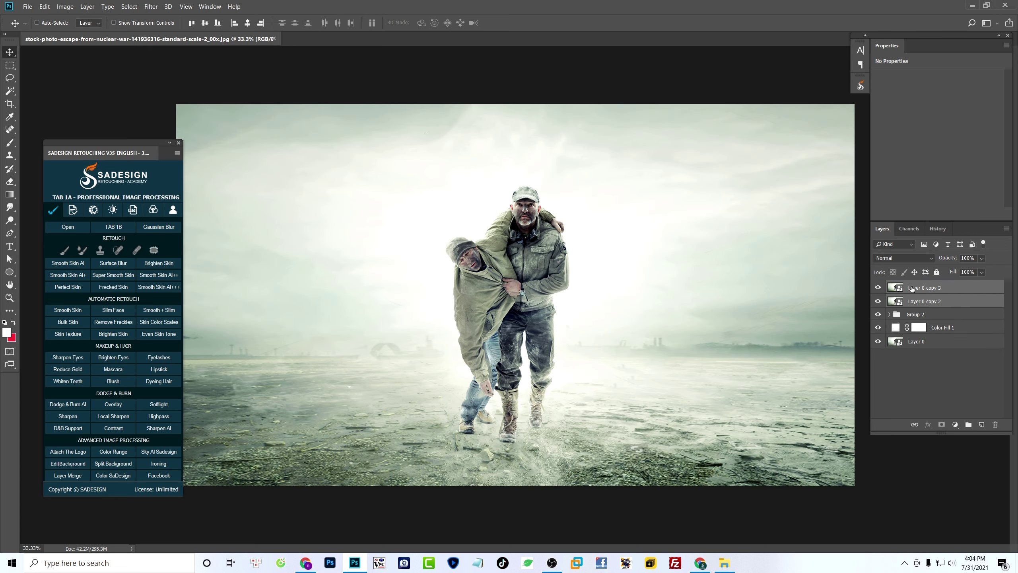
left_click(917, 291)
left_click(878, 287)
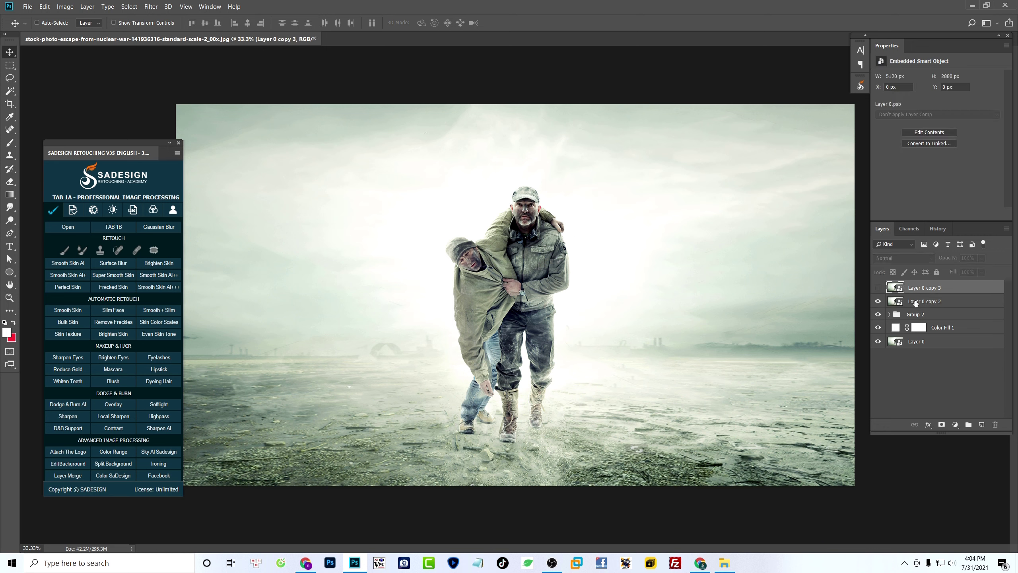
Set the blend mode of Layer 0 copy 2 to Overlay
left_click(897, 302)
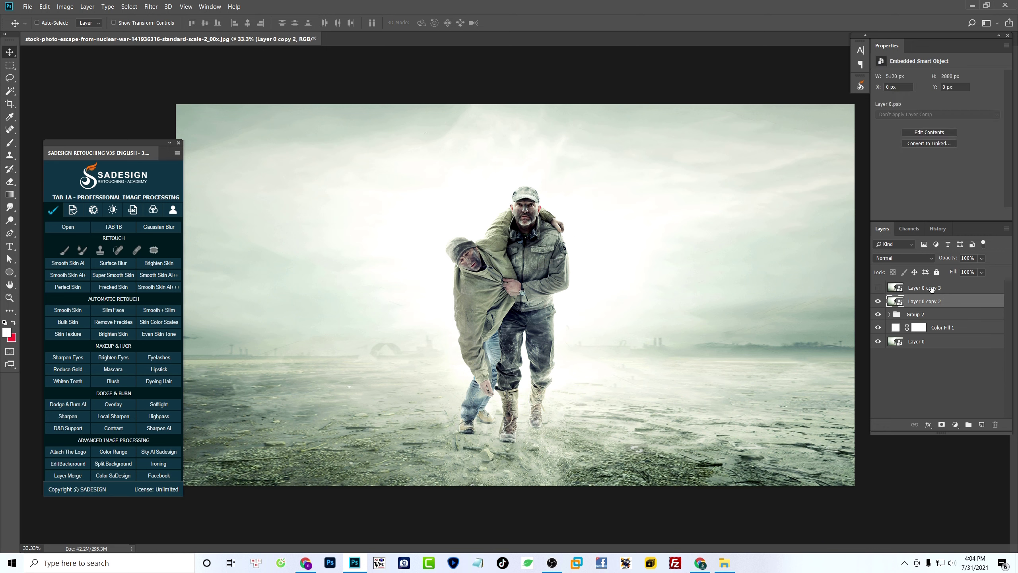
left_click(913, 259)
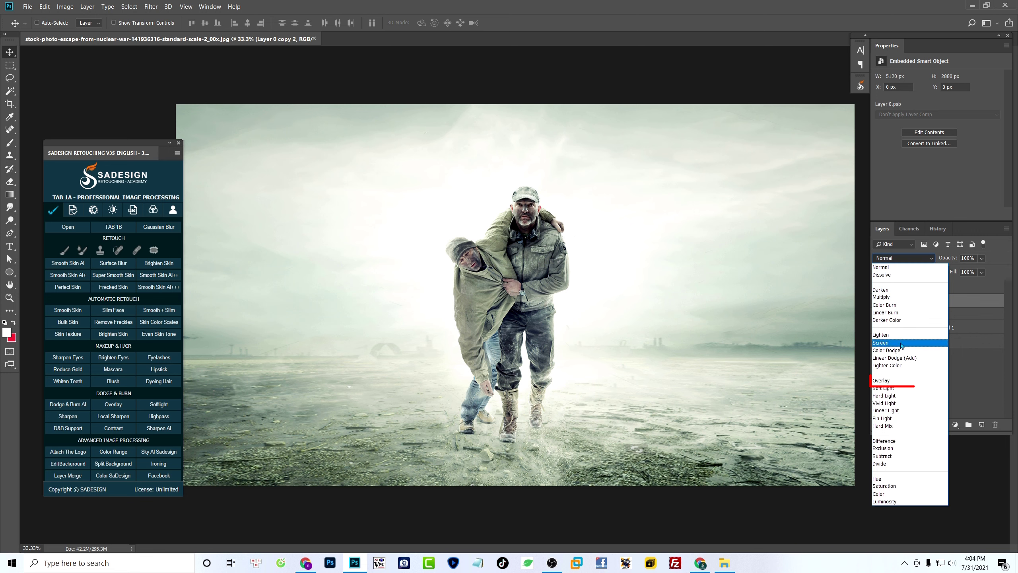
left_click(890, 381)
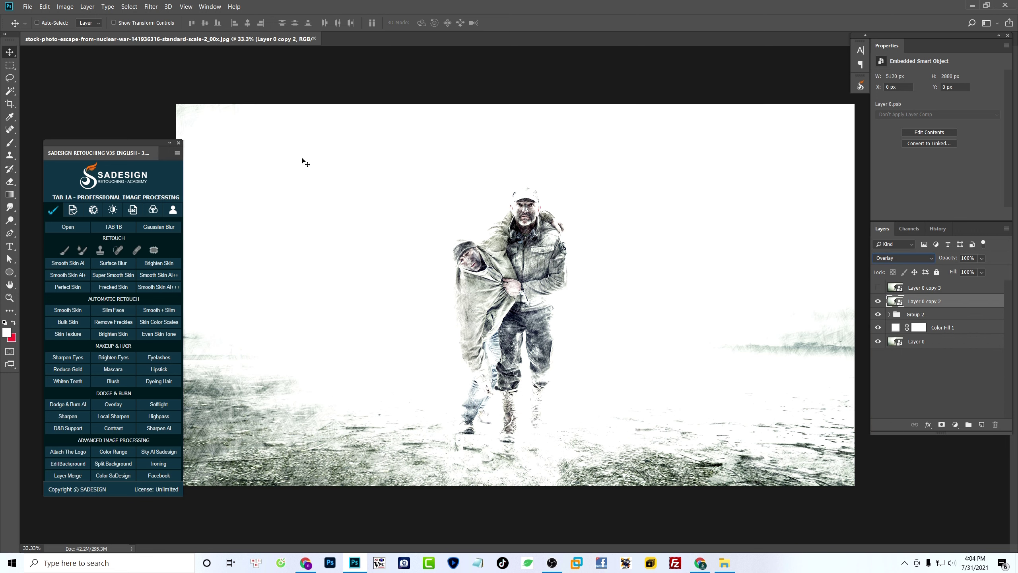
Apply a 20-pixel Gaussian Blur to Layer 0 copy 2 and lower the layer's opacity to 51%
left_click(151, 6)
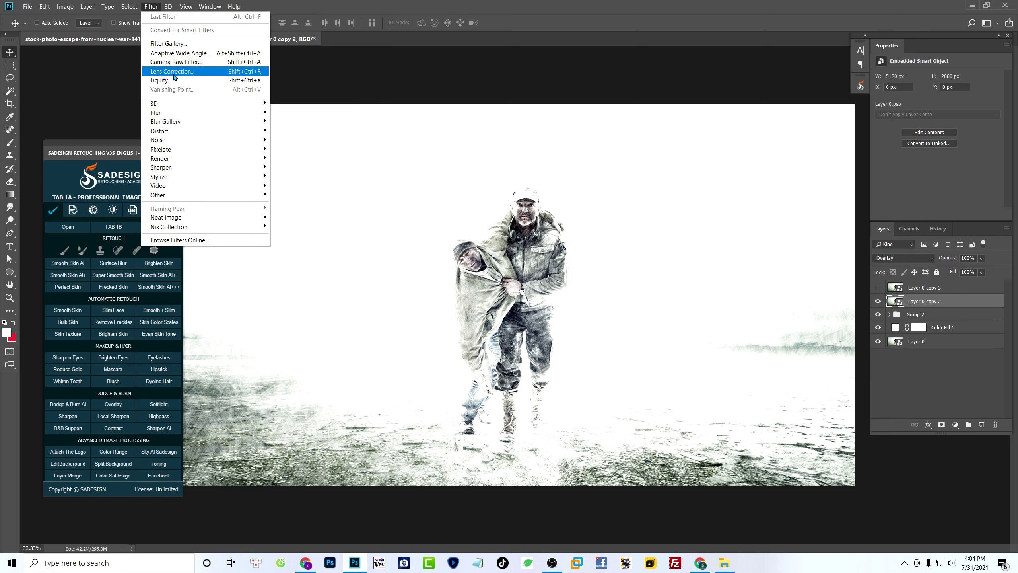
mouse_move(177, 114)
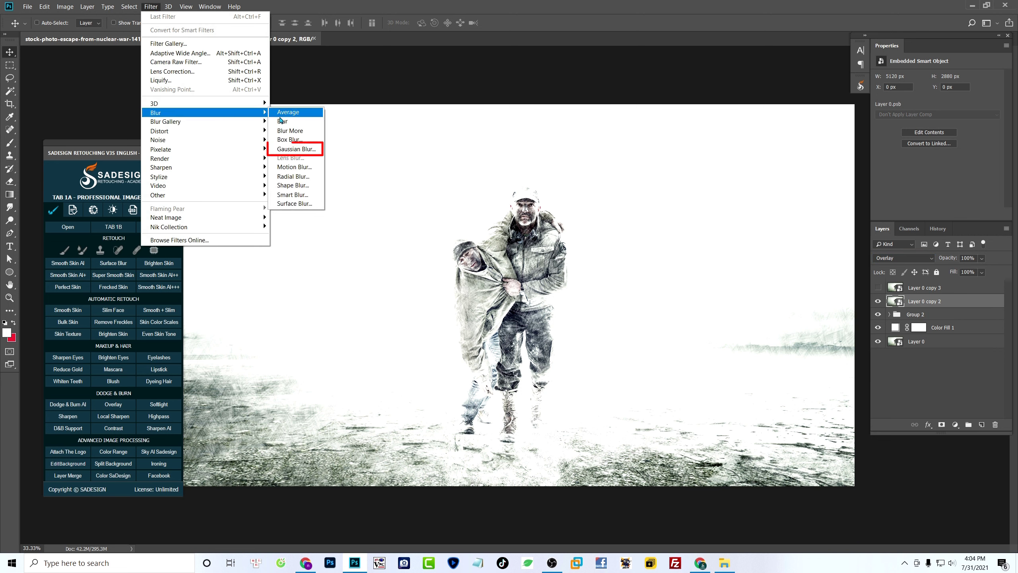
left_click(303, 150)
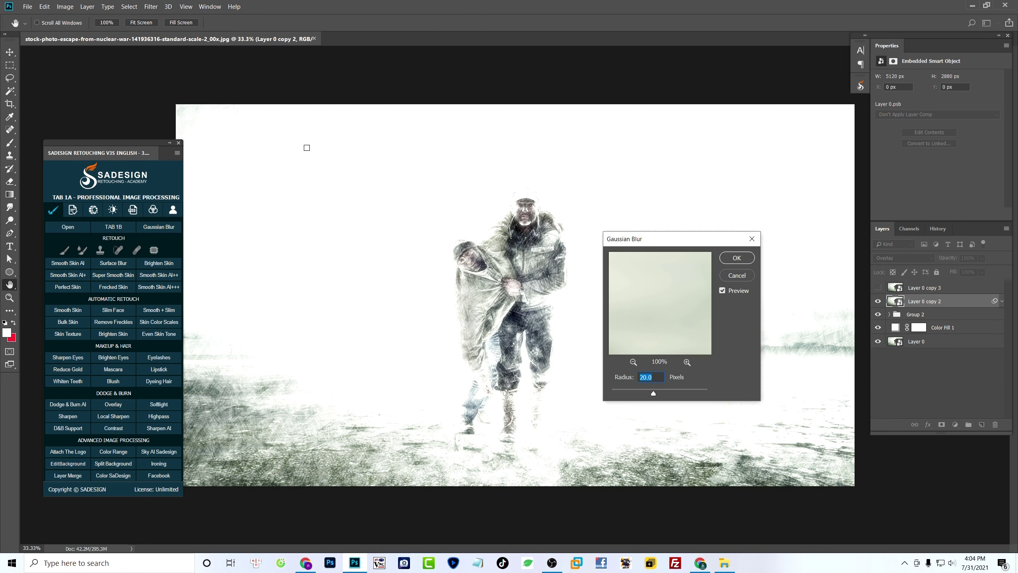
key("Return")
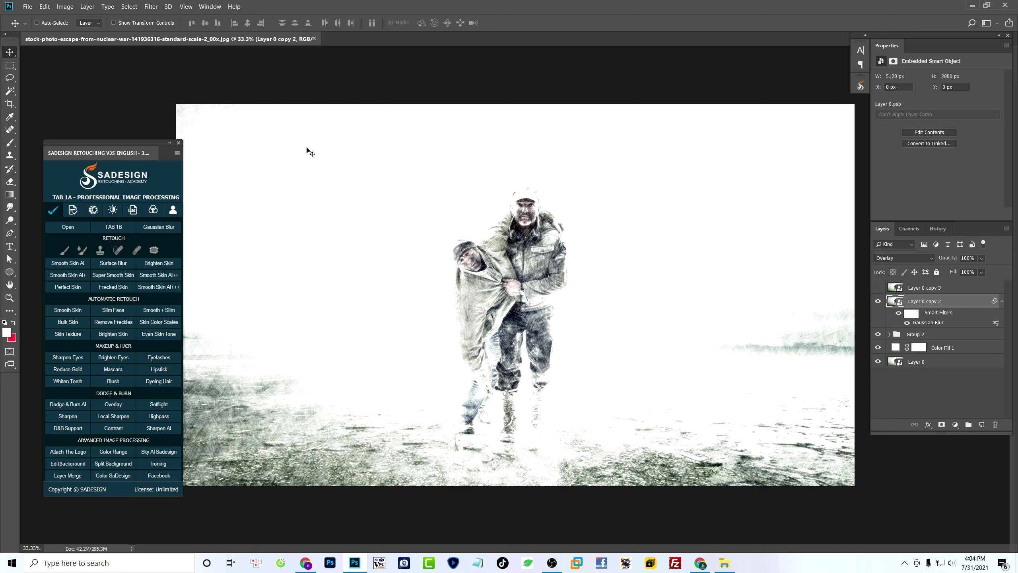
left_click(982, 258)
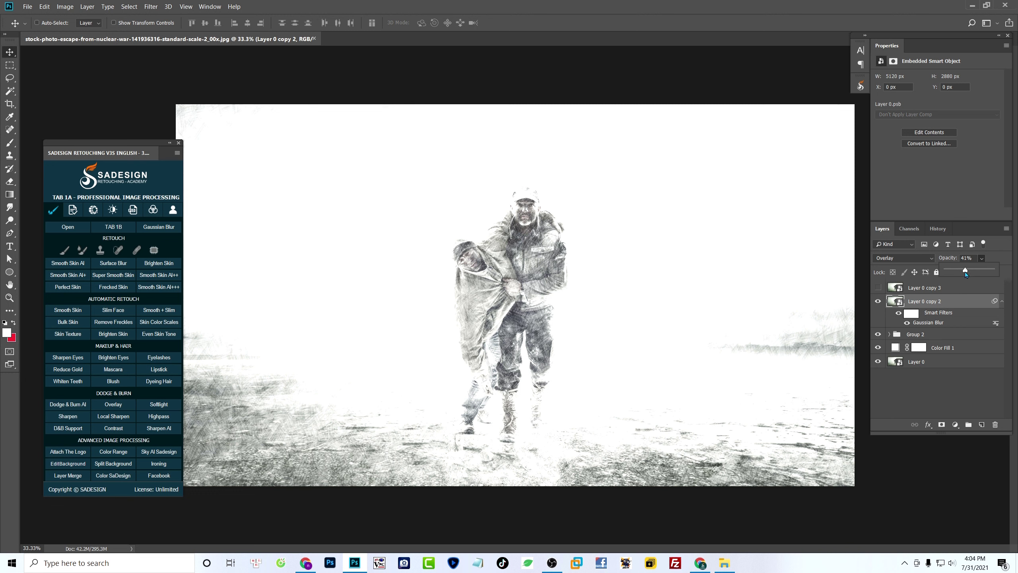
left_click_drag(965, 270, 970, 270)
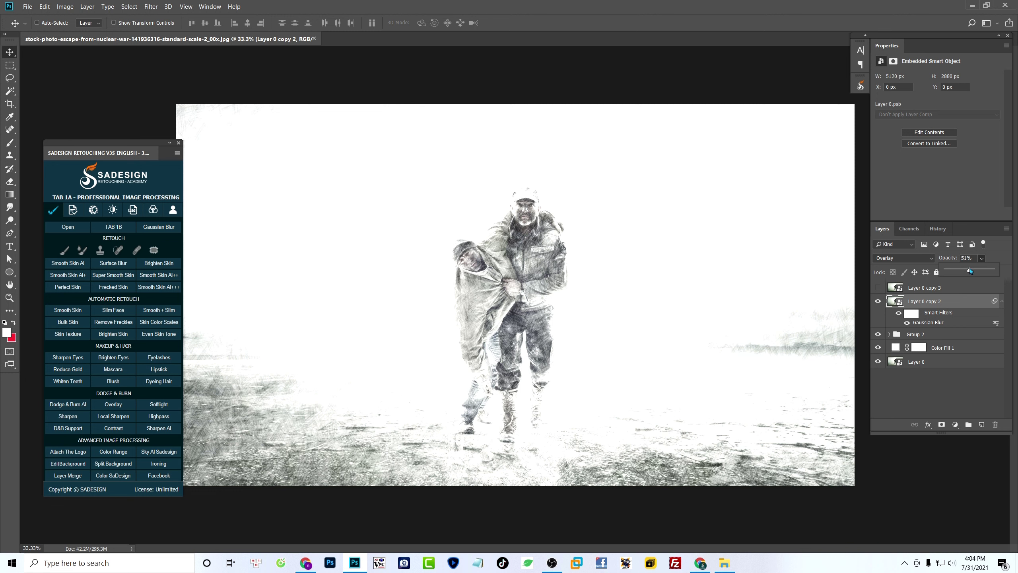
Show Layer 0 copy 3 and apply the Smudge Stick gallery filter with Stroke Length 1, Highlight Area 20 and Intensity 10
left_click(945, 291)
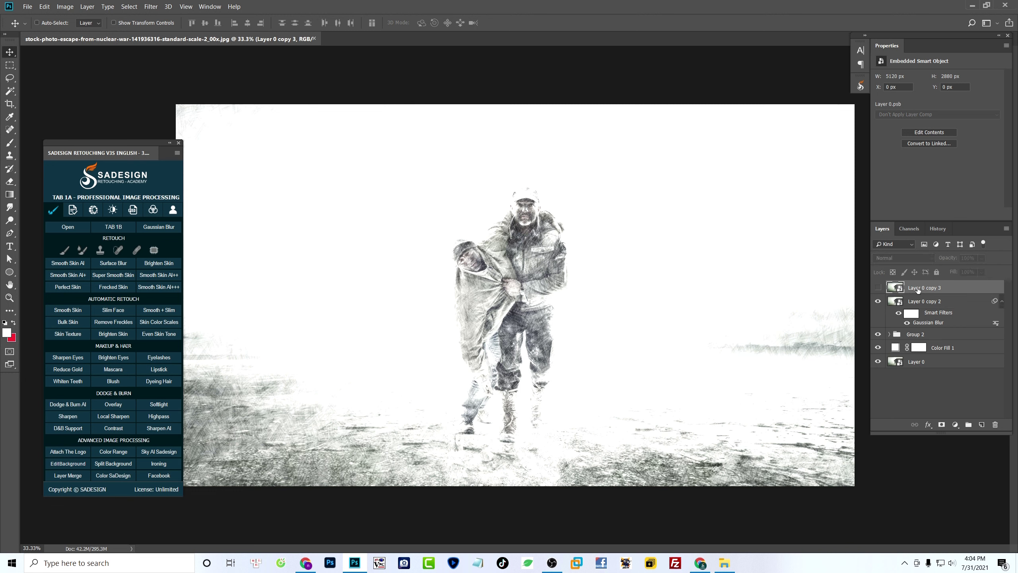
left_click(877, 287)
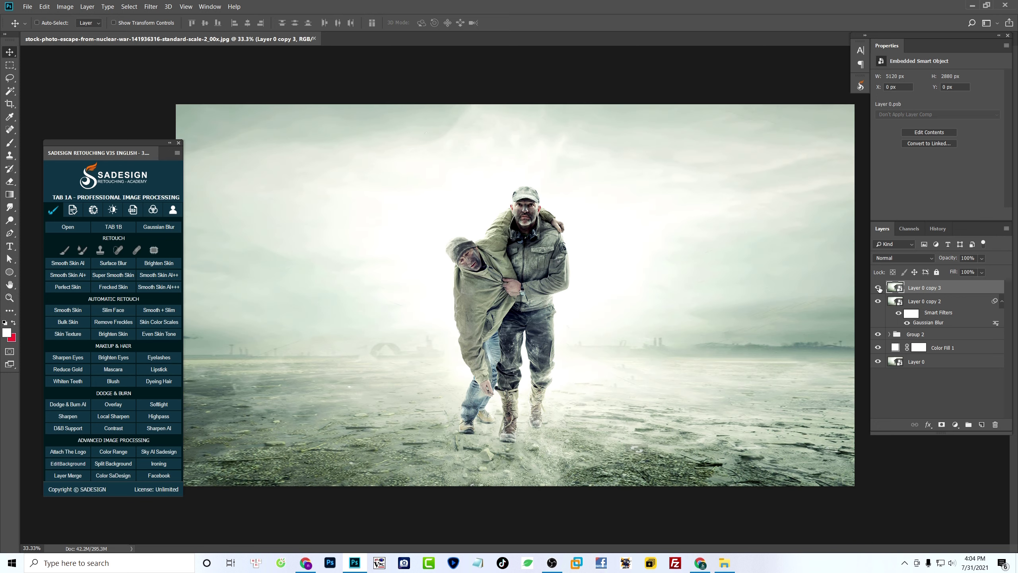
left_click(150, 7)
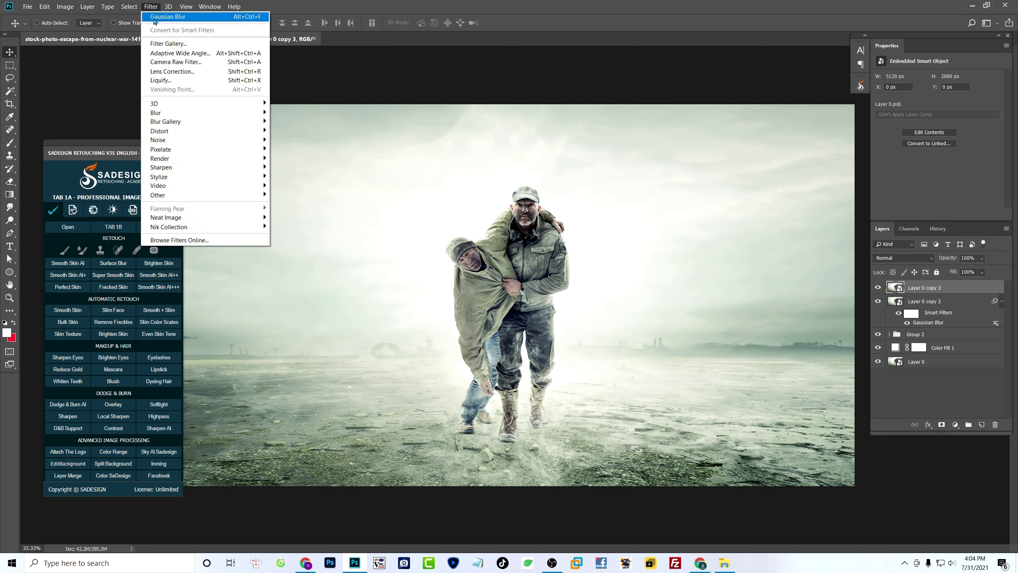
left_click(157, 44)
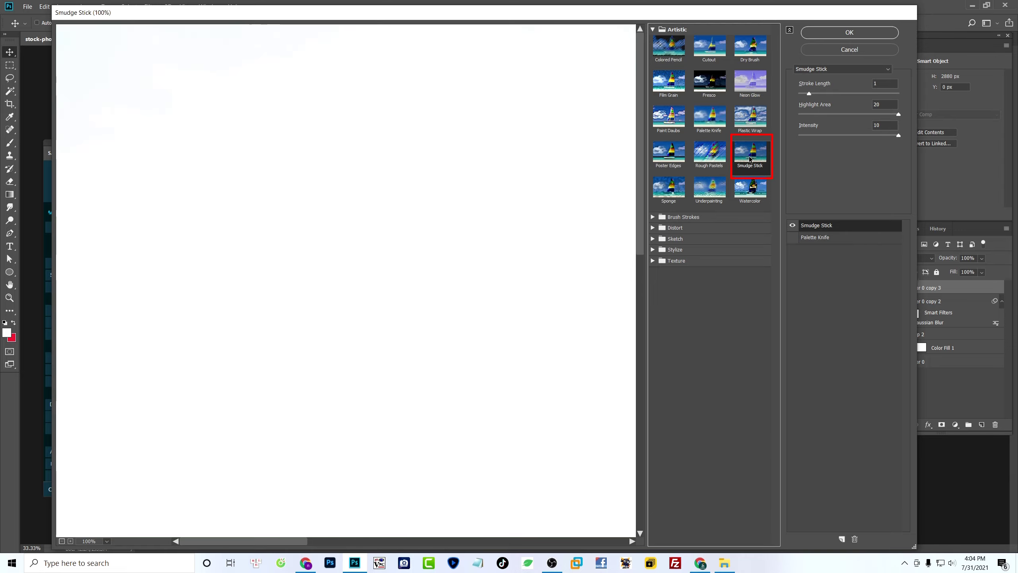
left_click(539, 257, "alt")
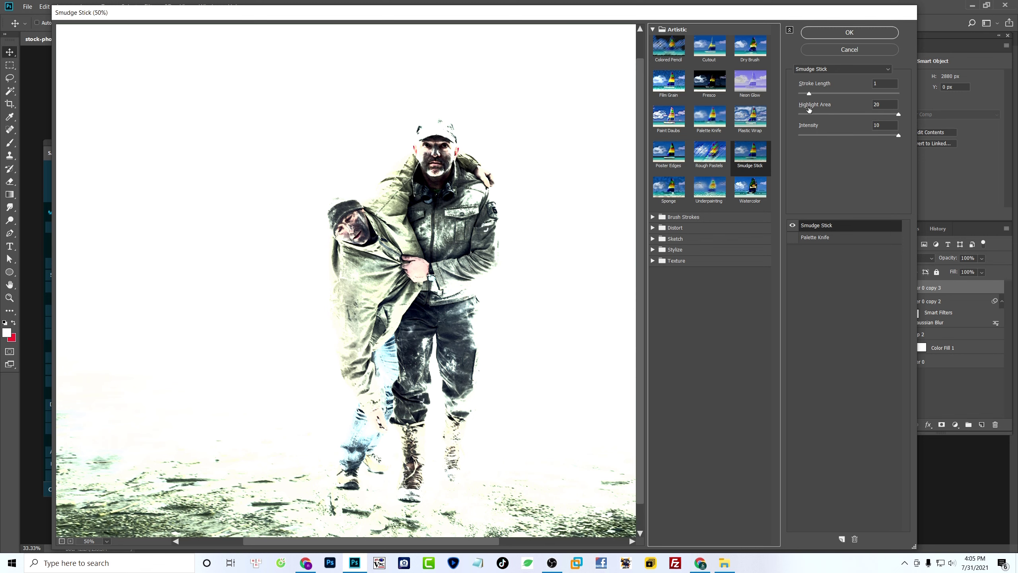
left_click(842, 34)
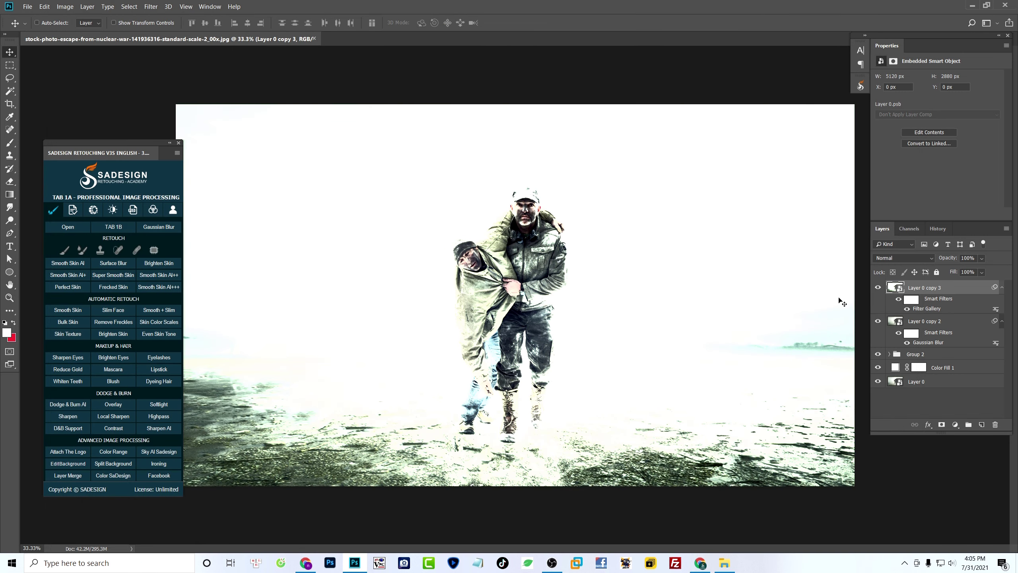
Blend Layer 0 copy 3 in Overlay mode at 29% opacity and compare the image with and without it
left_click(877, 258)
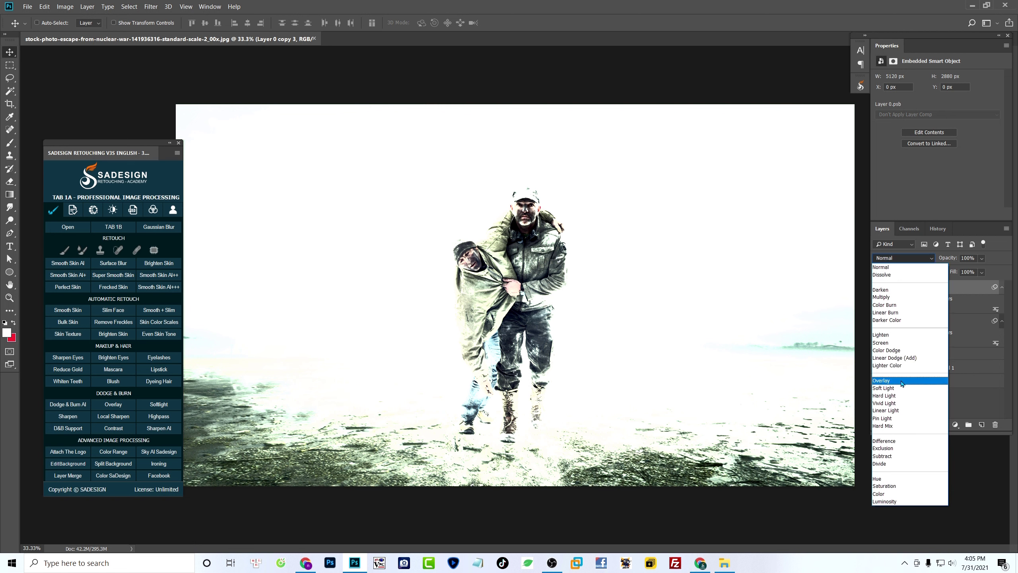
left_click(904, 384)
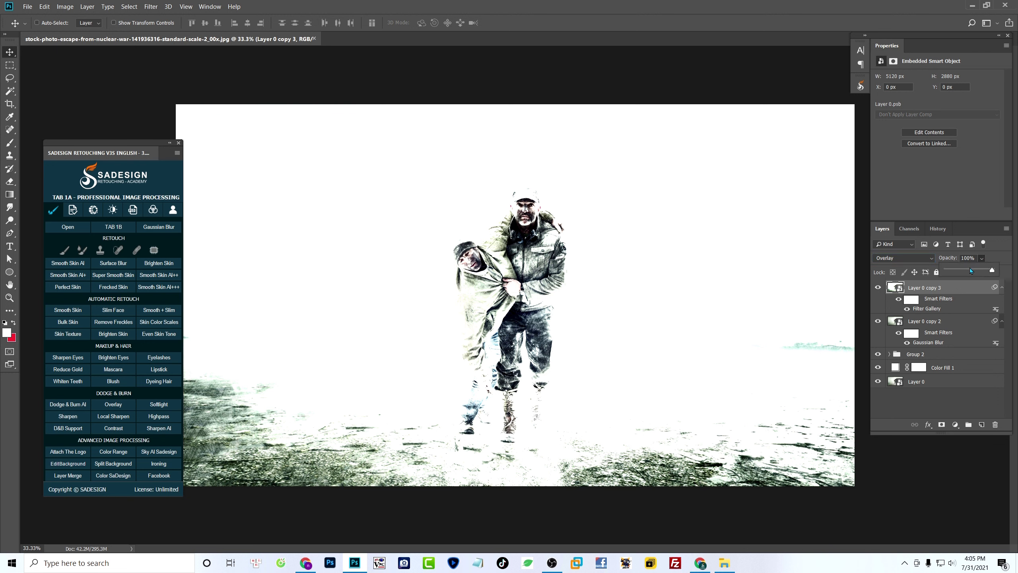
left_click_drag(960, 272, 960, 271)
left_click(919, 291)
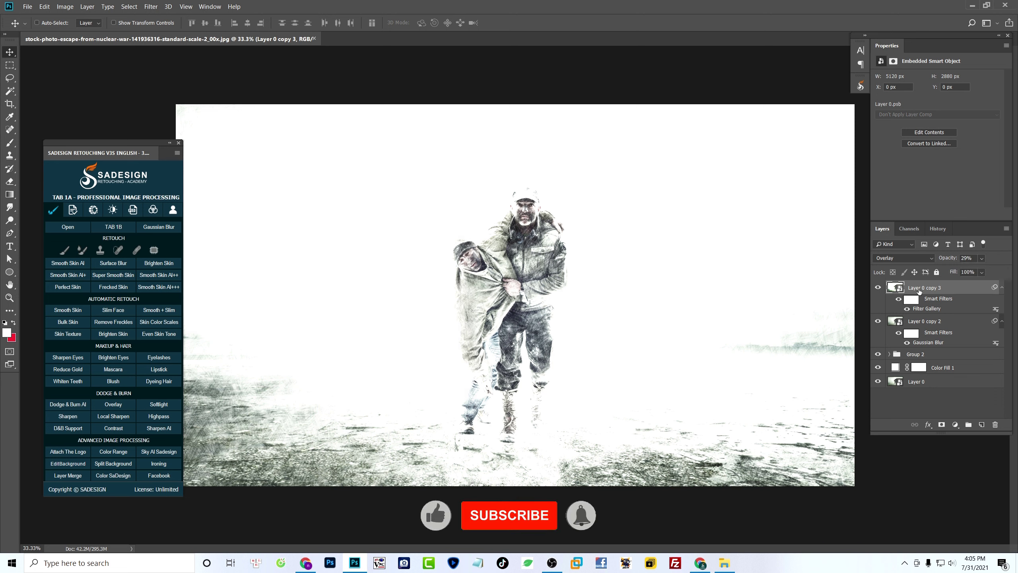
left_click(877, 287)
left_click(878, 288)
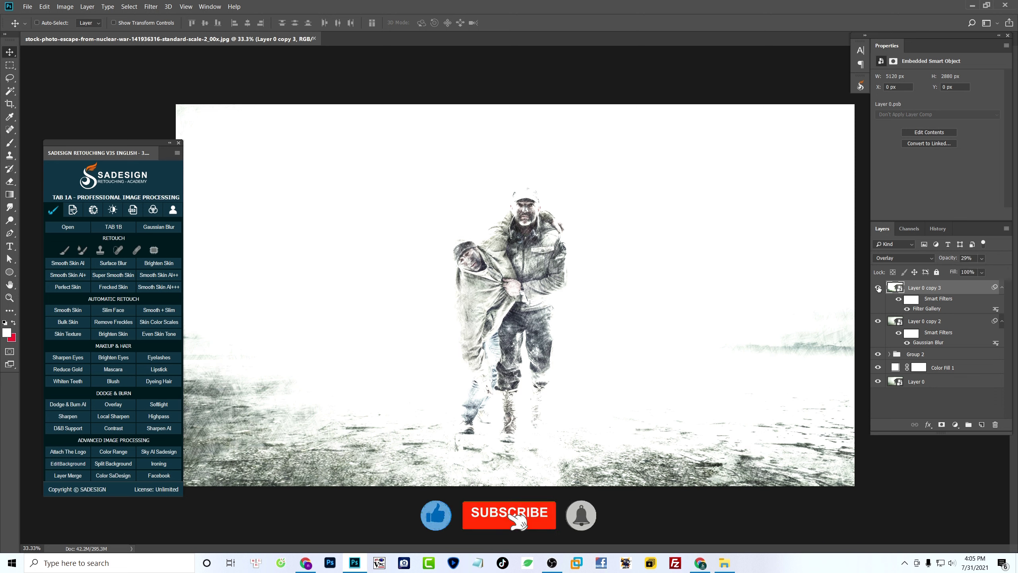
Add a new empty layer above Layer 0 copy 3 and activate the Brush tool
left_click(981, 425)
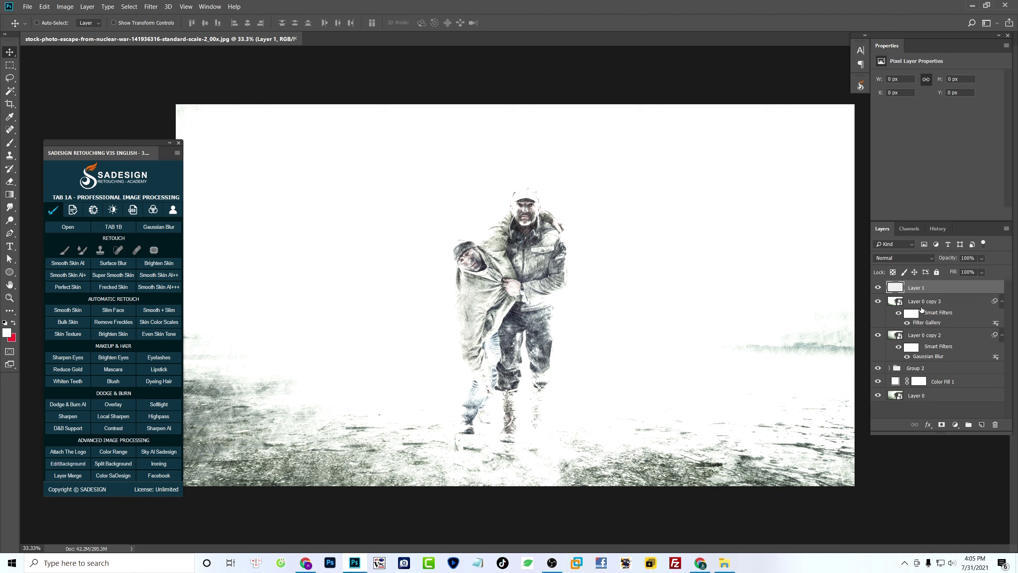
key("b")
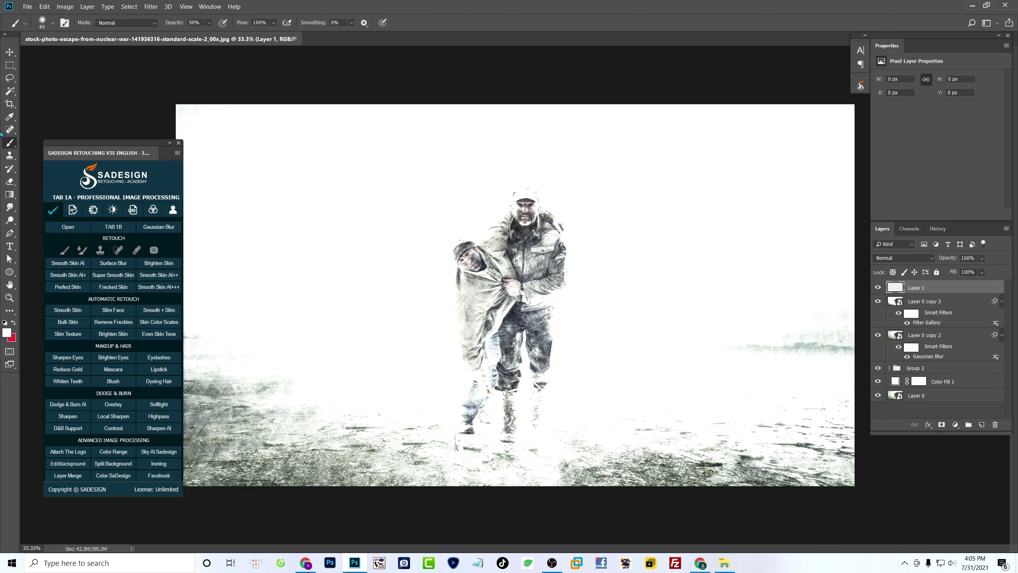
right_click(9, 142)
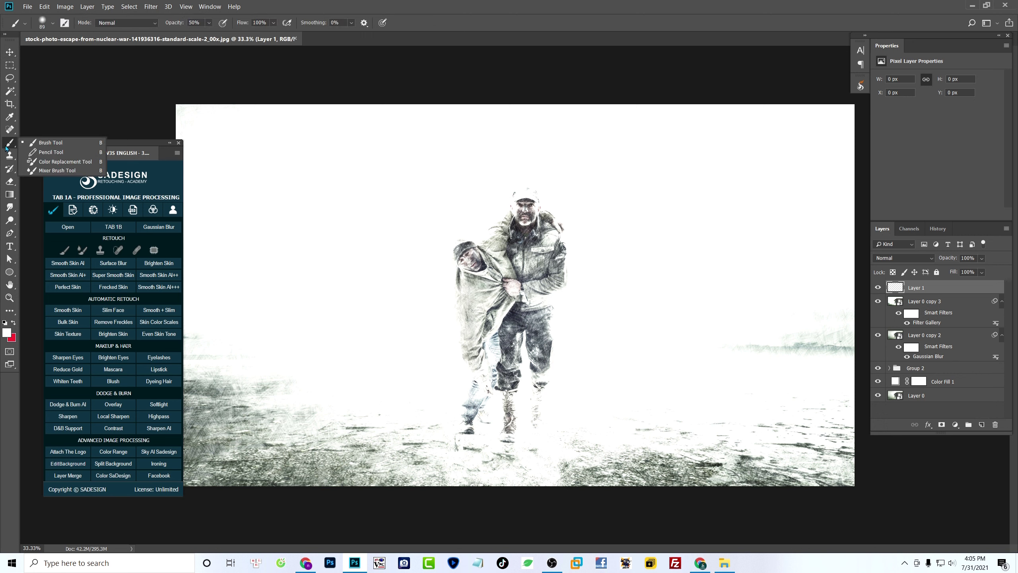
left_click(40, 144)
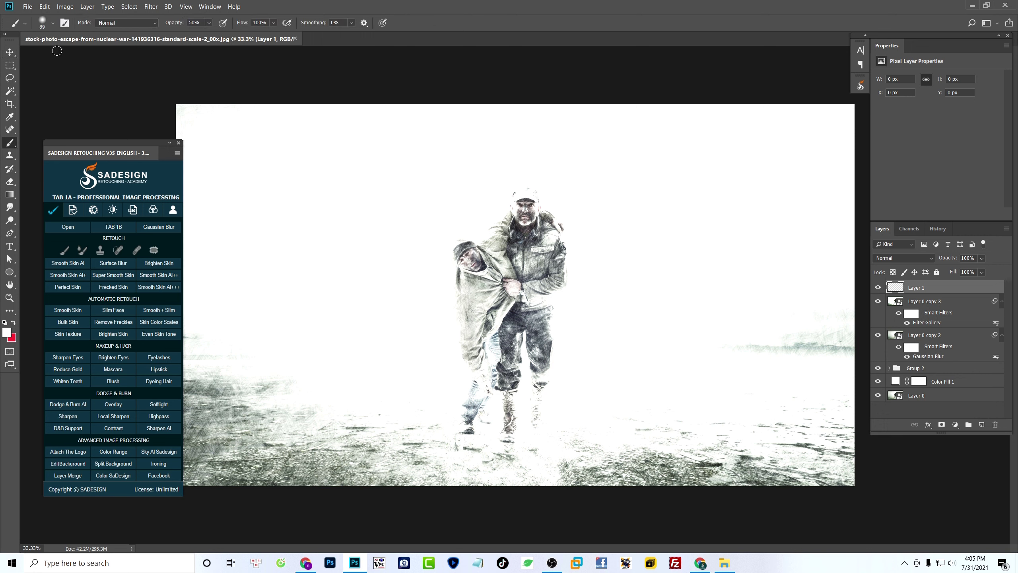
Import the Sketch Effect Brushes file into the brush presets
left_click(53, 25)
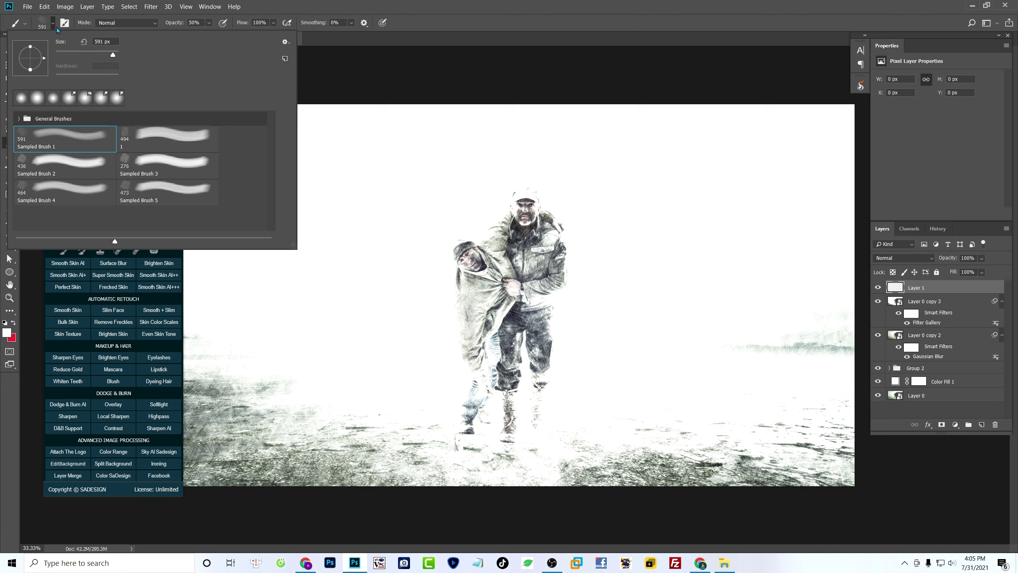
left_click(285, 41)
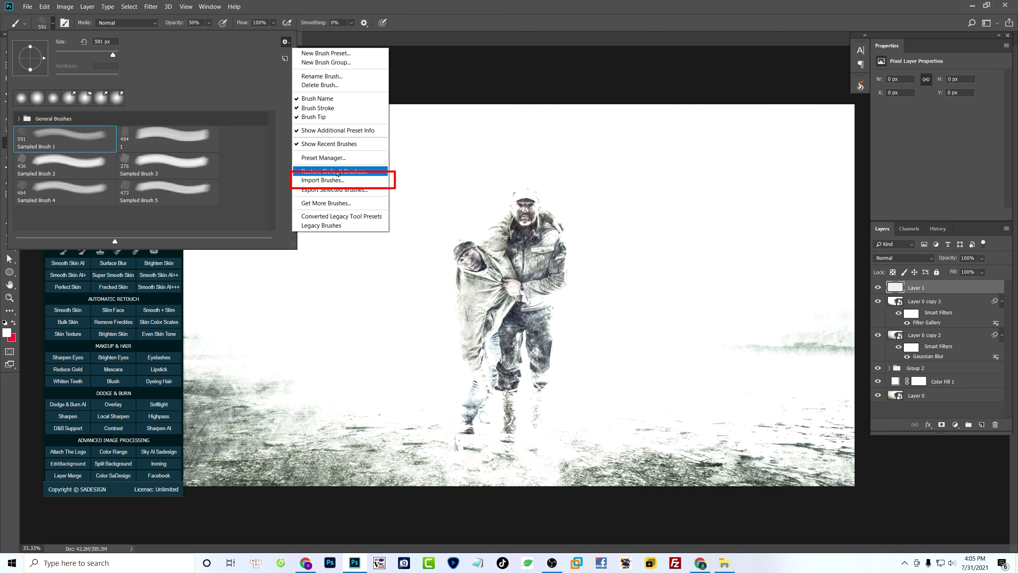
left_click(368, 180)
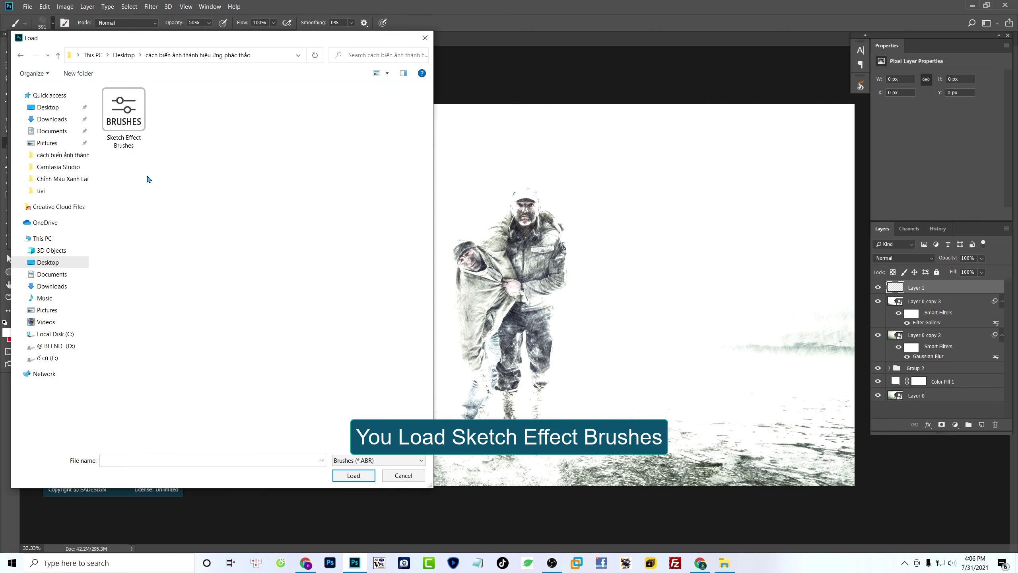
left_click(129, 145)
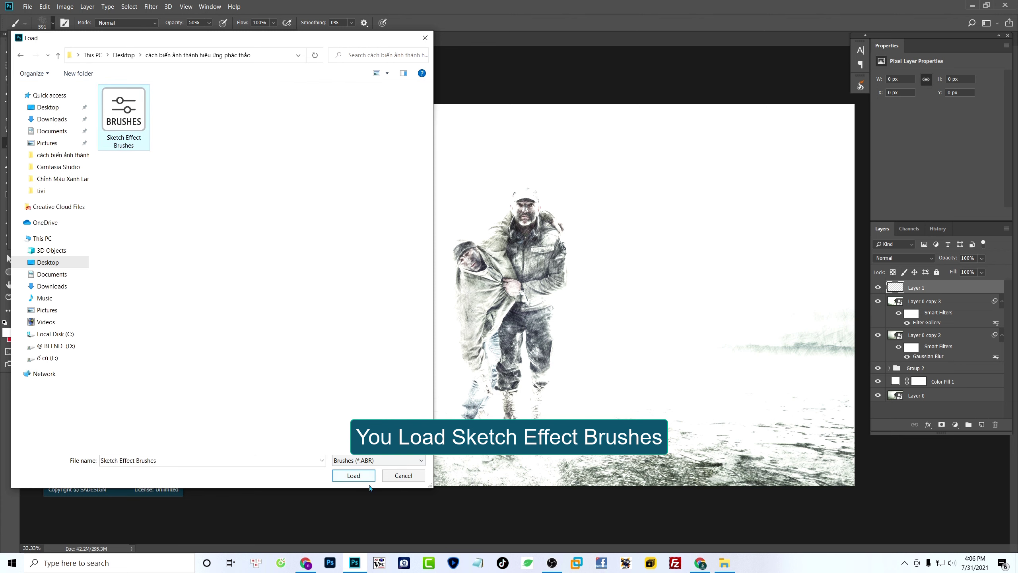
left_click(353, 475)
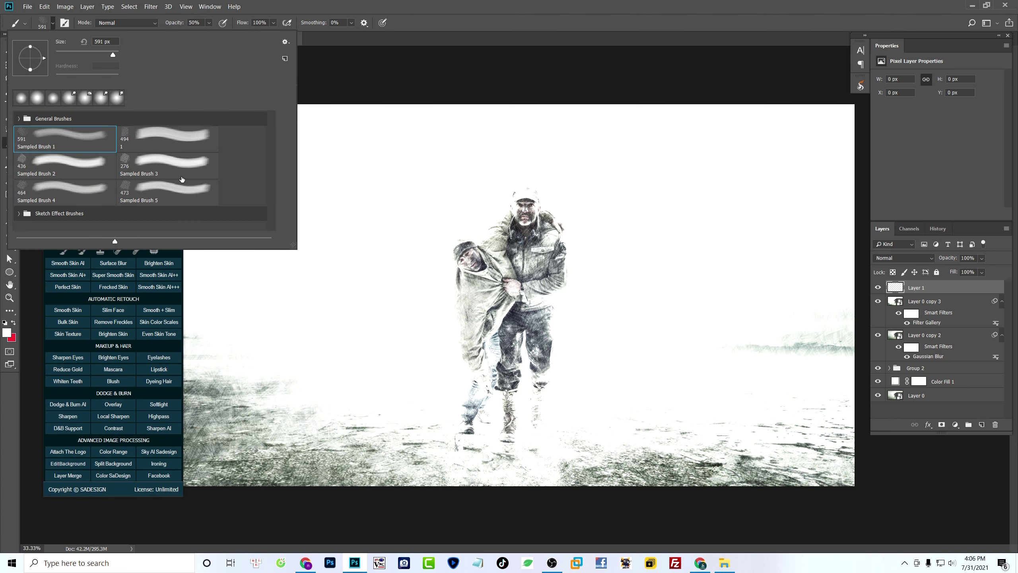
Choose the 600 px Stroke 1 brush from the Sketch Effect Brushes group
left_click(20, 213)
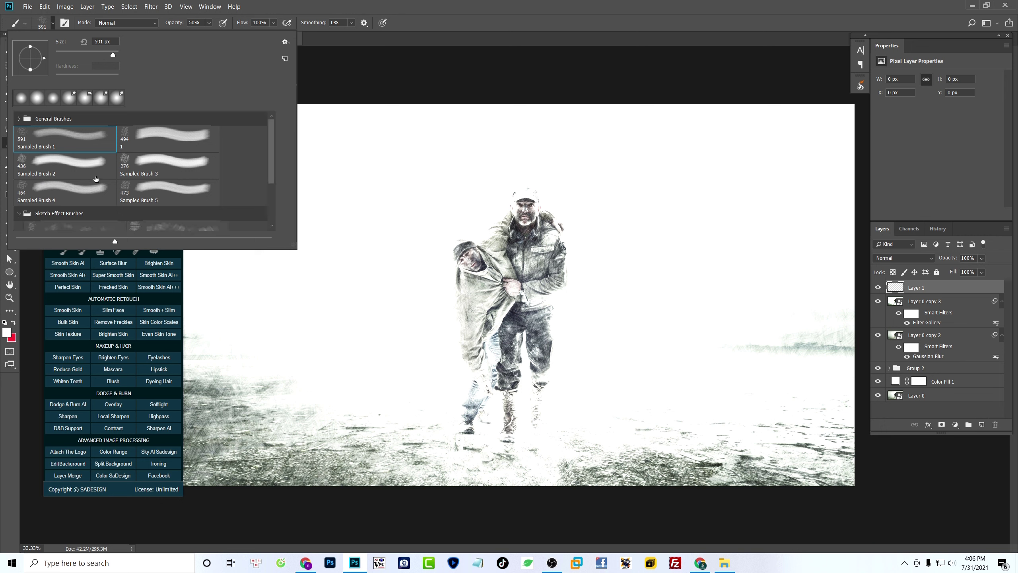
left_click(79, 168)
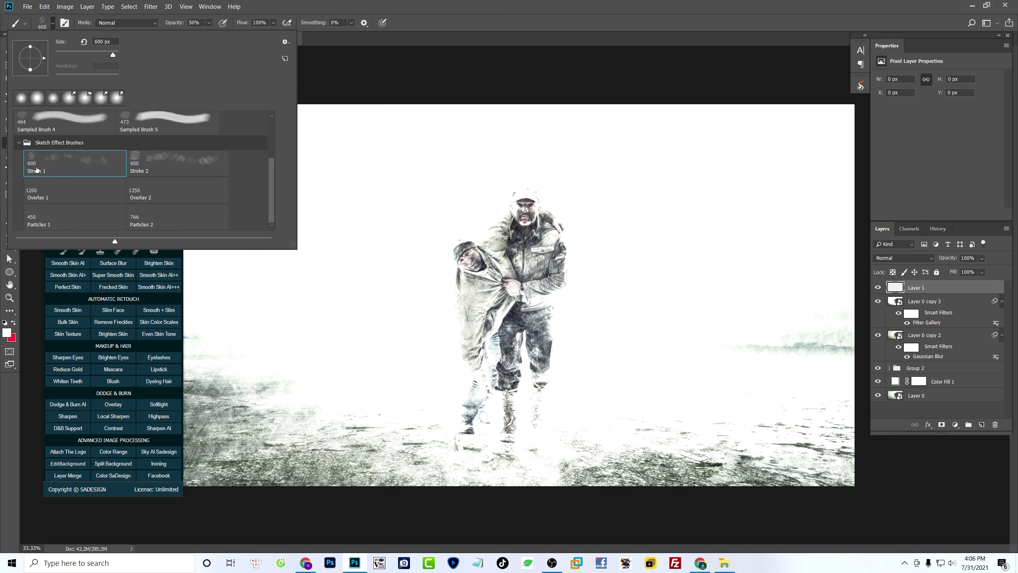
double_click(86, 165)
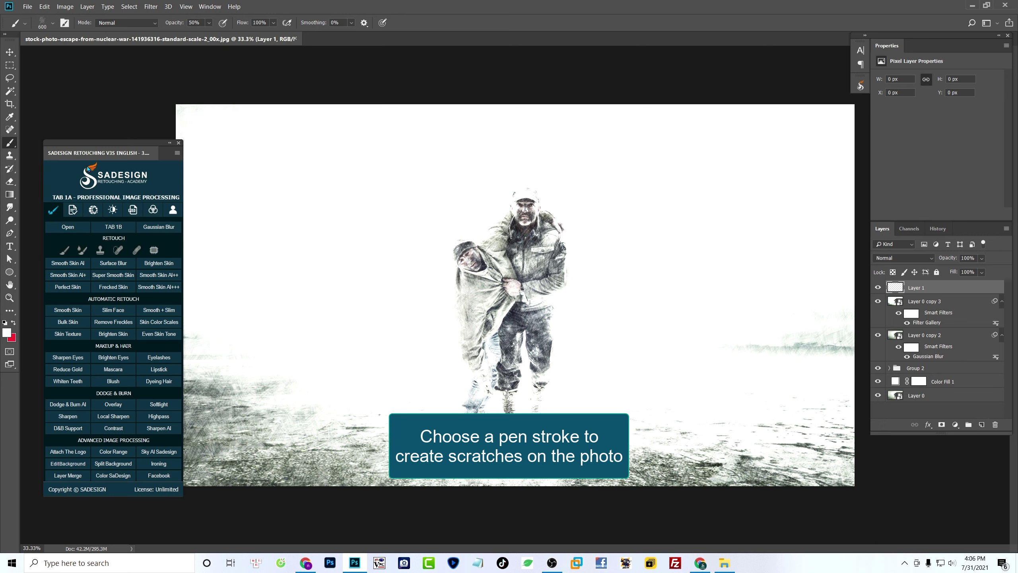
Set the foreground color to black and the brush opacity to 100%
left_click(13, 324)
left_click(8, 332)
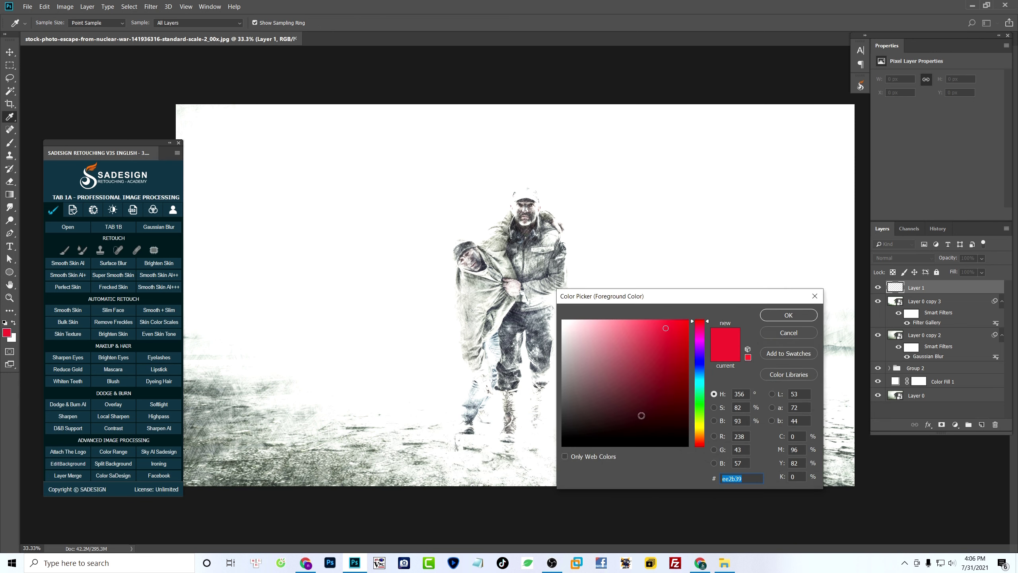
left_click_drag(641, 421, 629, 449)
key("Return")
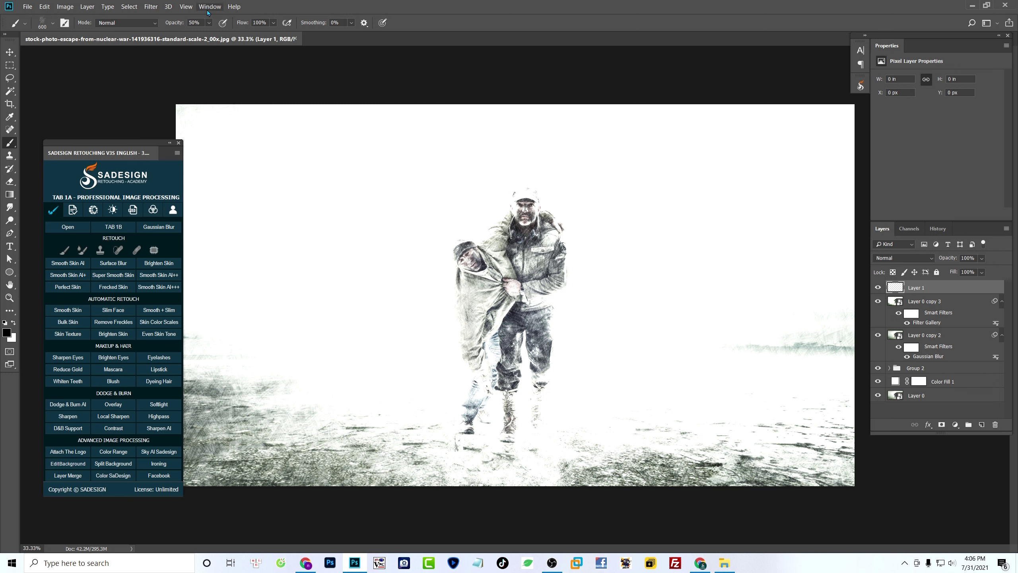
left_click(208, 23)
Paint scattered black pencil scratches with the Stroke 1 brush on Layer 1 across the white background around the two figures
left_click_drag(760, 152, 770, 260)
key("ctrl+z")
left_click_drag(241, 153, 239, 183)
left_click_drag(239, 301, 249, 345)
left_click_drag(348, 306, 409, 361)
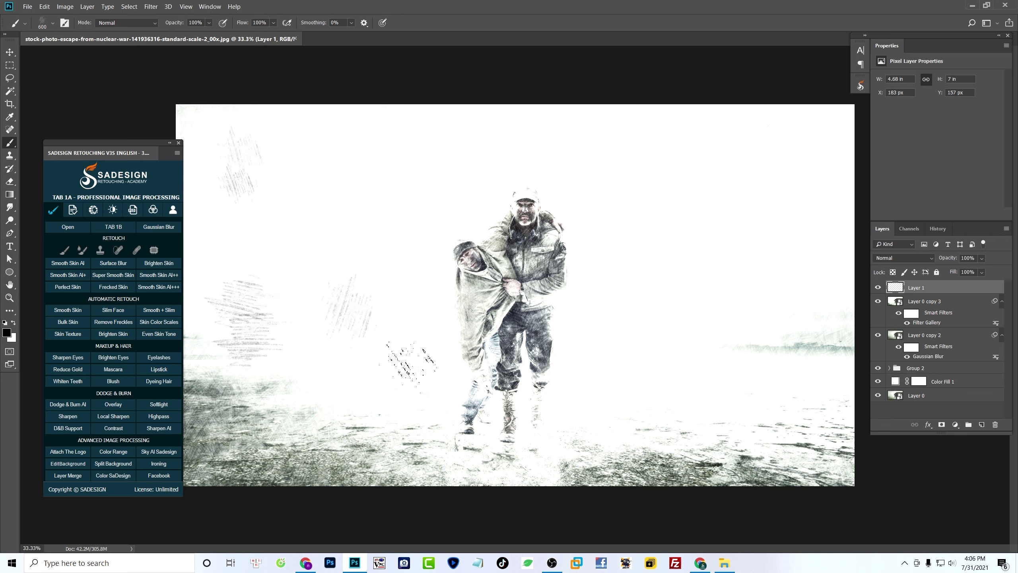
left_click(403, 294)
left_click(439, 185)
left_click(386, 458)
left_click(813, 457)
left_click(836, 285)
left_click(812, 135)
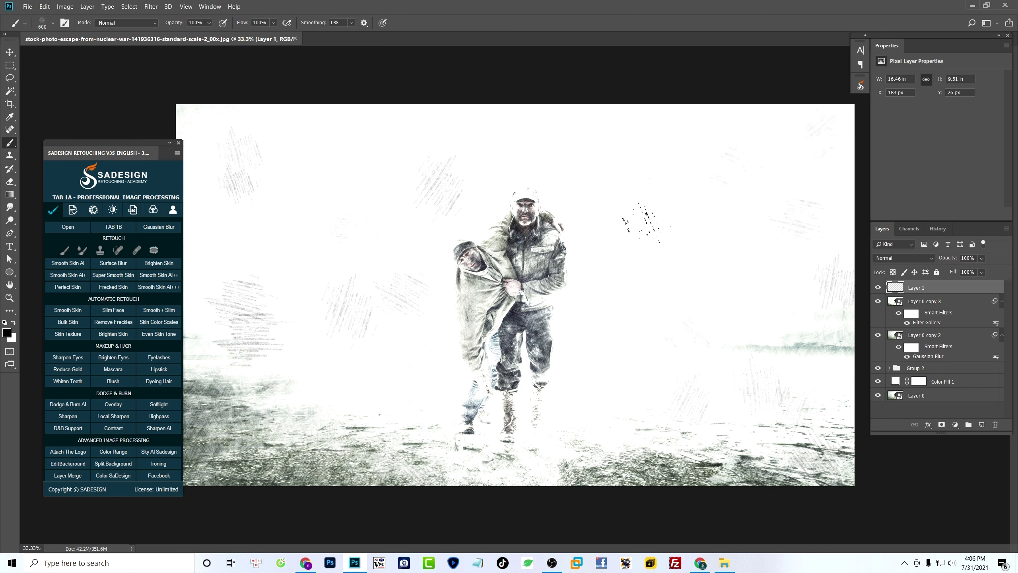
left_click(276, 170)
left_click(352, 157)
Add more pencil scratches around the two figures on Layer 1 with the 600 px Stroke 2 brush
right_click(519, 228)
left_click(654, 363)
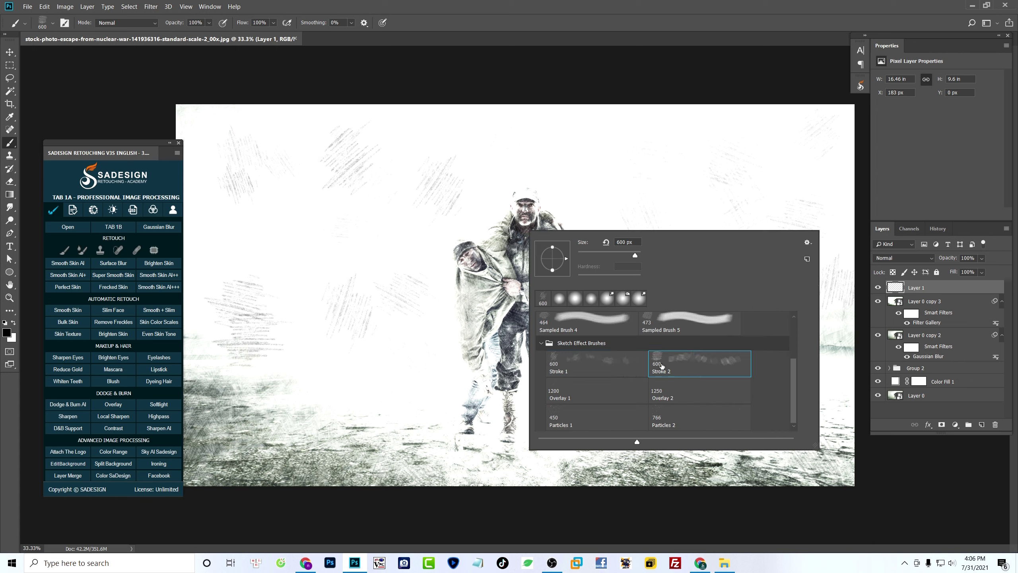
key("Return")
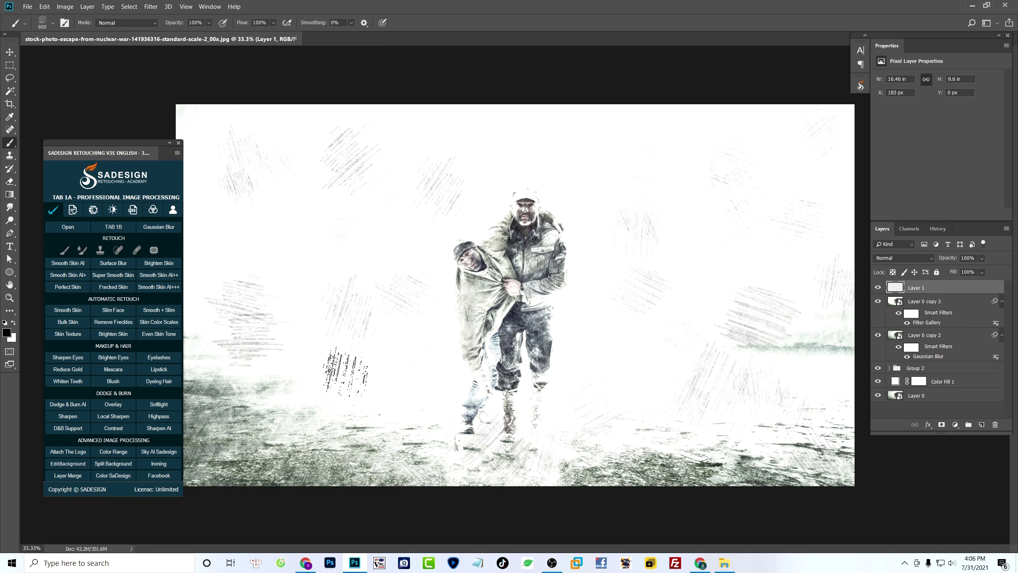
left_click(328, 305)
left_click(412, 305)
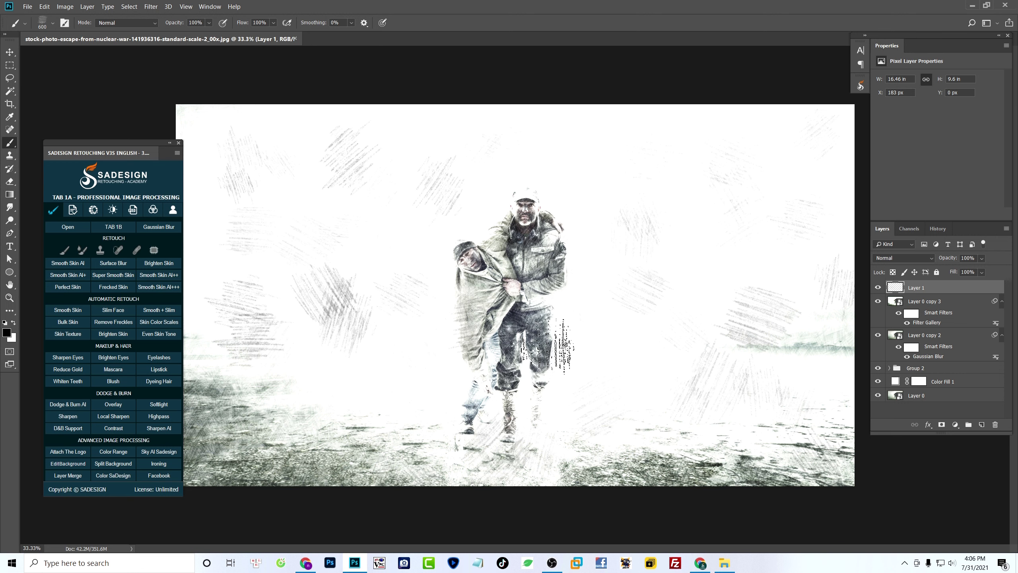
Paint long scratch lines across the background on Layer 1 with the 1200 px Overlay 1 brush
right_click(803, 320)
left_click(757, 449)
key("Return")
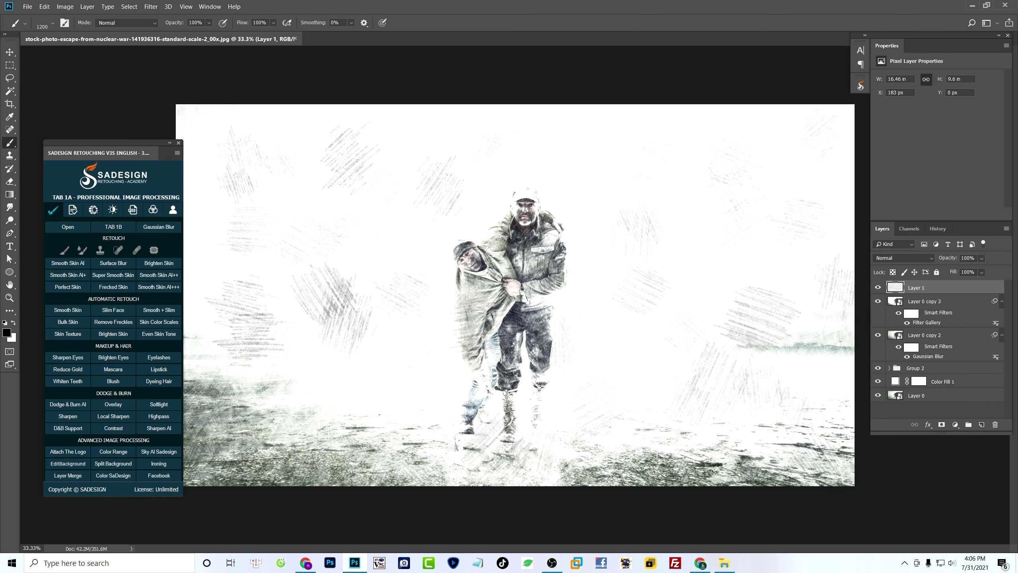
left_click(534, 139)
left_click(390, 155)
left_click(384, 296)
left_click(381, 413)
left_click(280, 457)
left_click(229, 284)
left_click(226, 153)
left_click(550, 414)
left_click(778, 345)
left_click(802, 259)
left_click(780, 160)
left_click(695, 138)
left_click(720, 229)
Switch to the 1250 px Overlay 2 brush from the Sketch Effect Brushes group and add its texture to Layer 1
right_click(655, 295)
left_click(804, 461)
key("Return")
Scatter specks over Layer 1 with the Particles 1 and Particles 2 brushes, and lower the layer's opacity to 42%
right_click(667, 389)
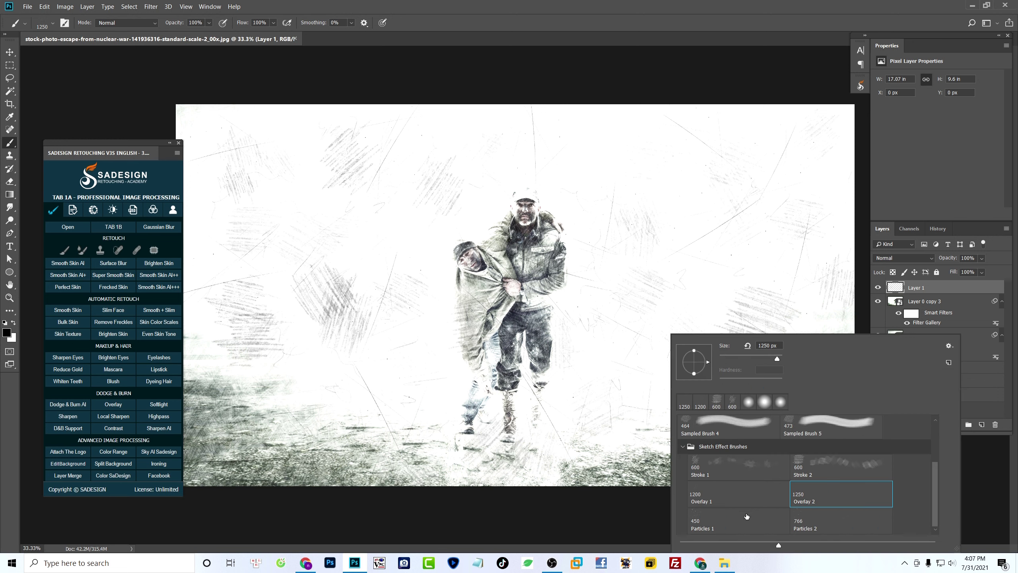
double_click(728, 524)
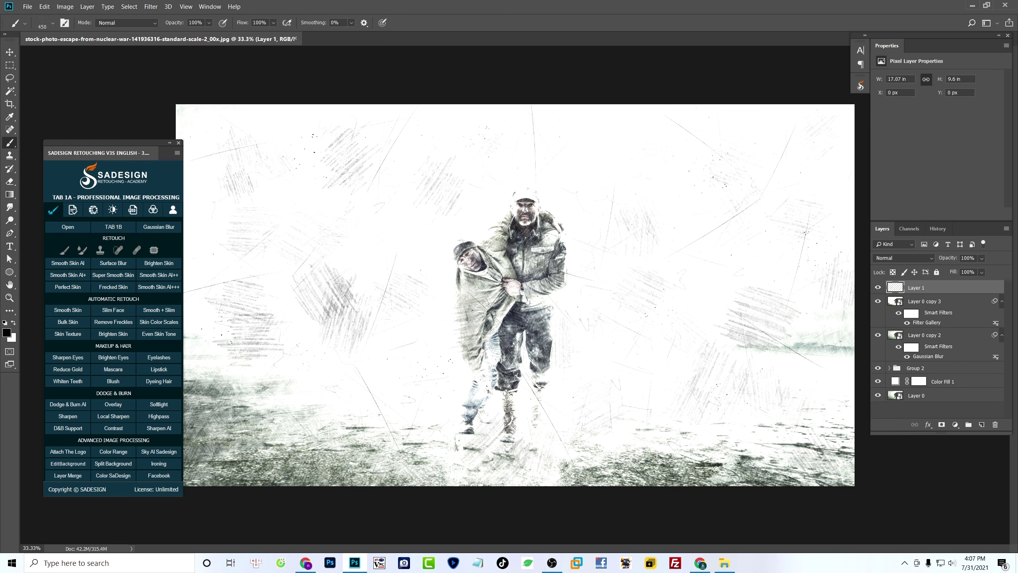
right_click(452, 384)
double_click(620, 523)
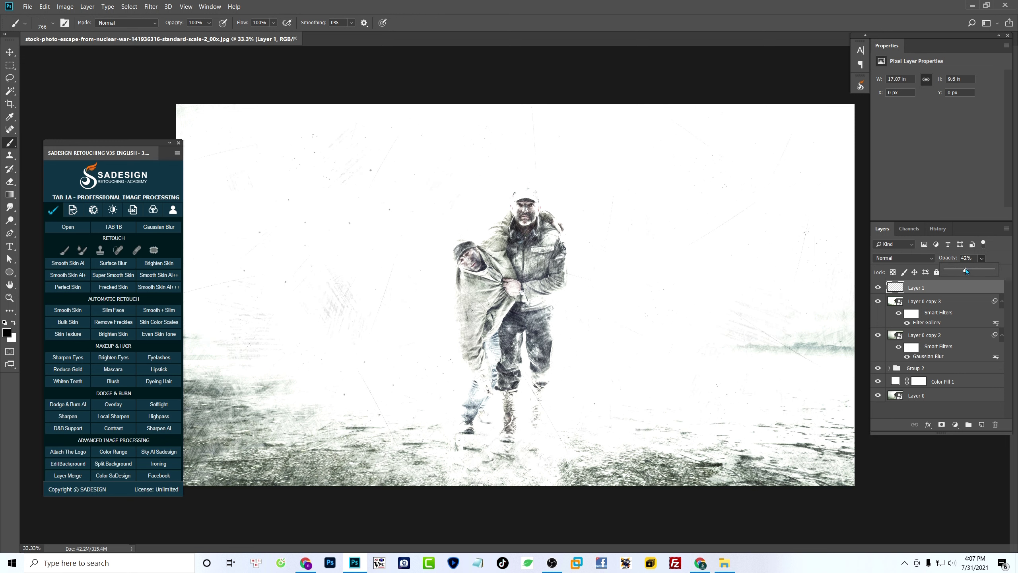
Apply a Gaussian Blur with a radius of 2 pixels to Layer 1 and compare the image with and without the layer
left_click(151, 6)
mouse_move(172, 112)
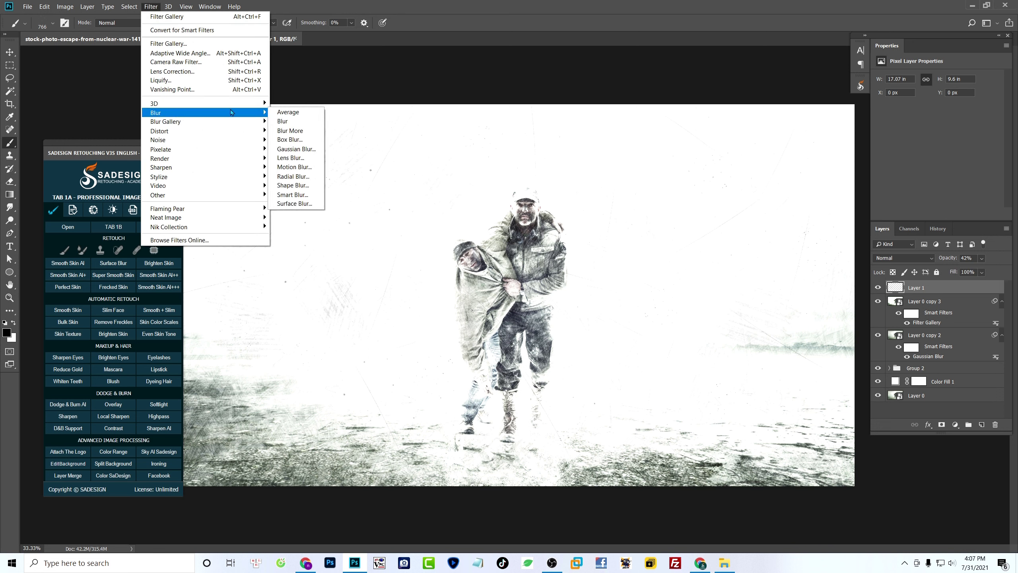
left_click(297, 149)
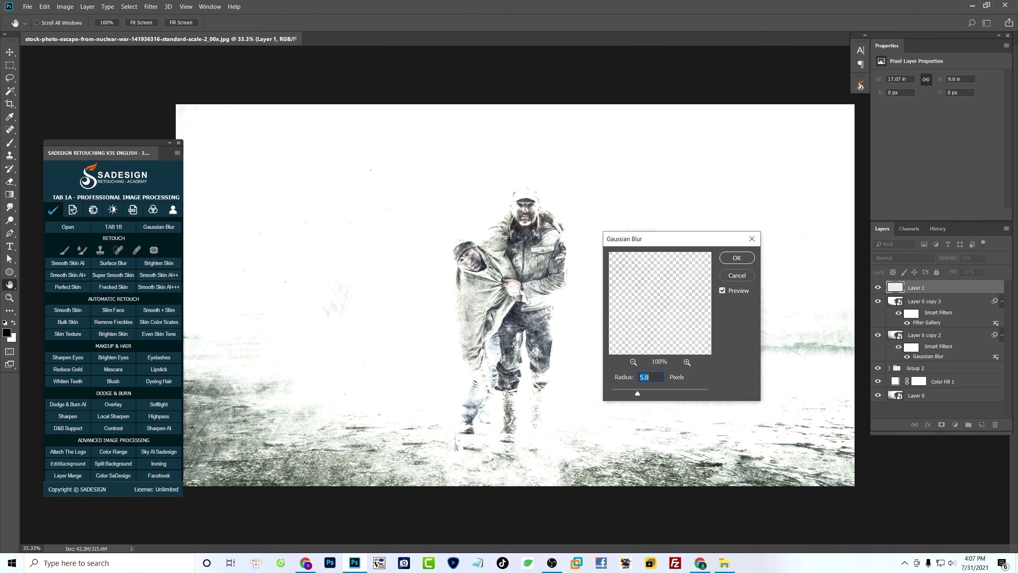
type("2")
key("Return")
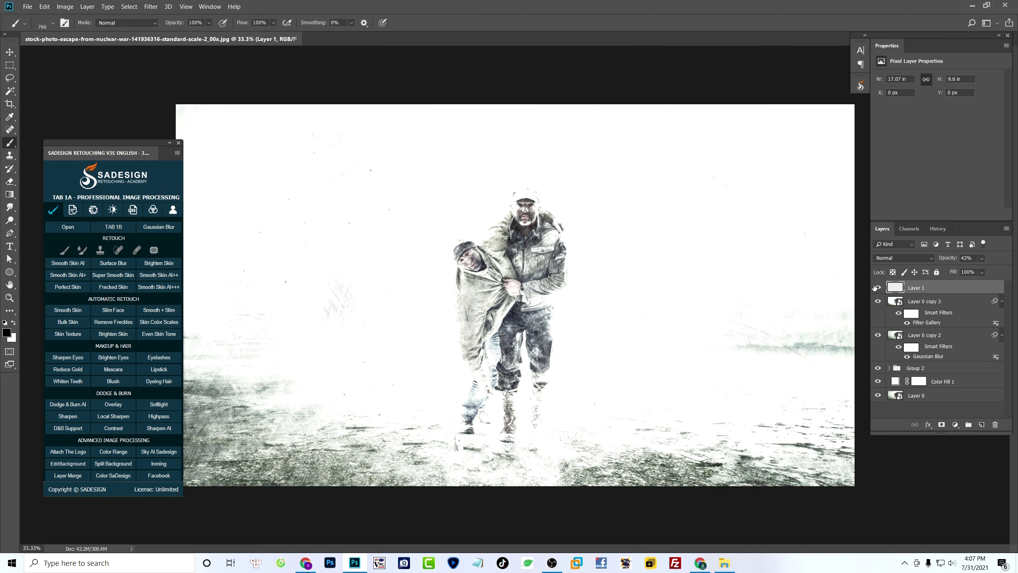
left_click(878, 288)
left_click(878, 288)
left_click(878, 287)
left_click(877, 288)
Group Layer 1, Layer 0 copy 3 and Layer 0 copy 2, and compare the image with the group hidden and shown
left_click(935, 335, "shift")
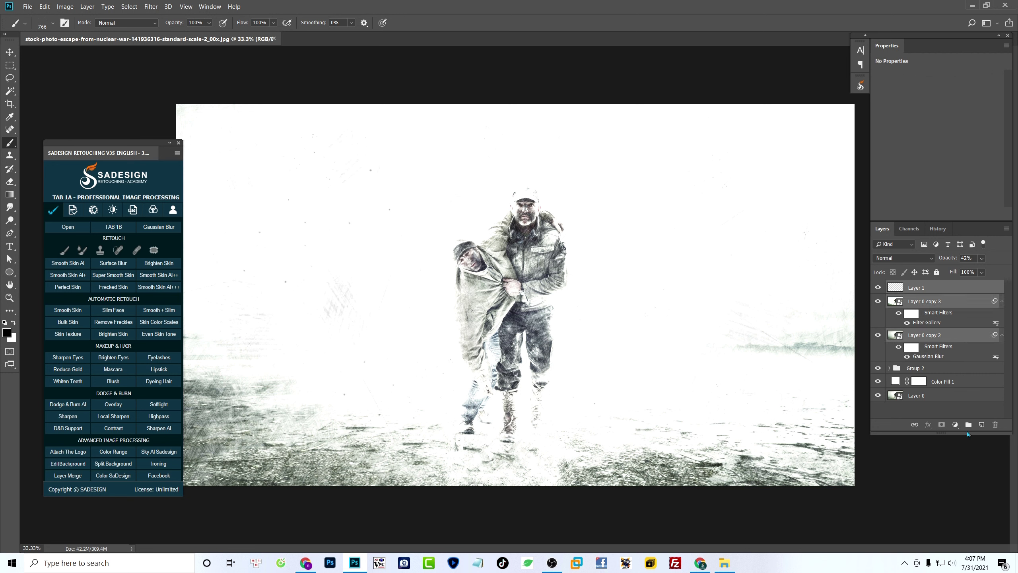
left_click(970, 427)
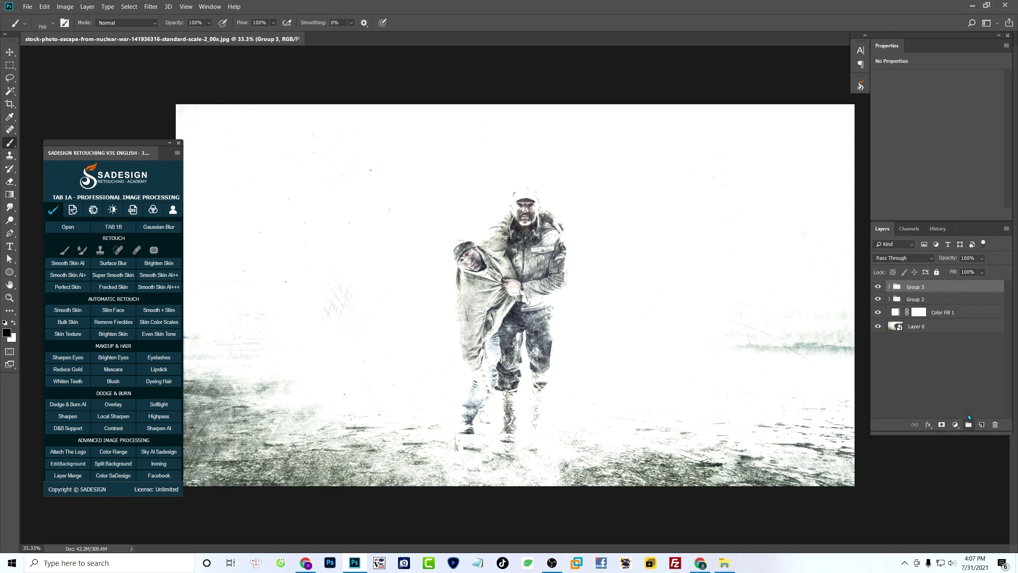
left_click(876, 285)
left_click(876, 285)
left_click(877, 285)
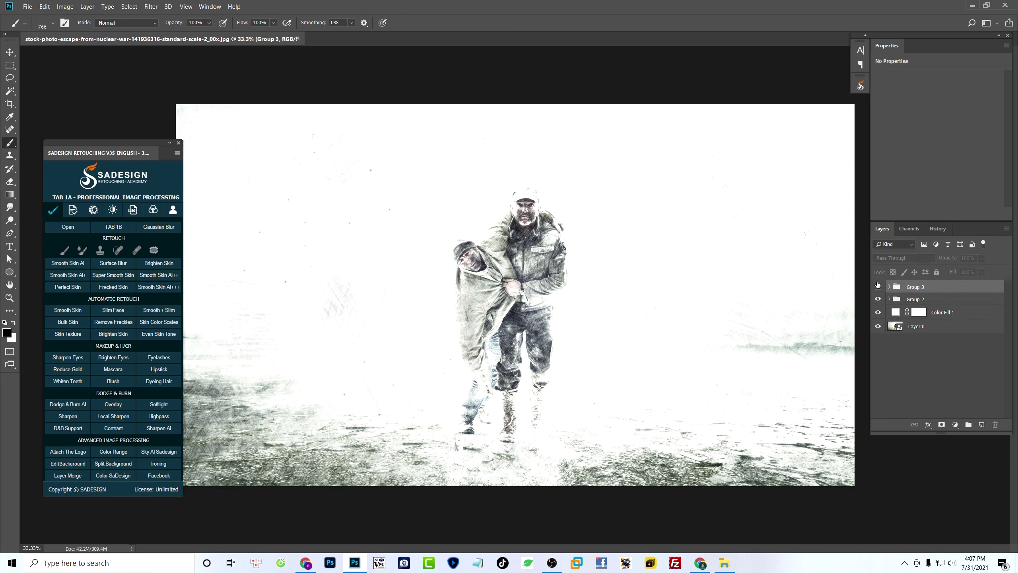
left_click(877, 285)
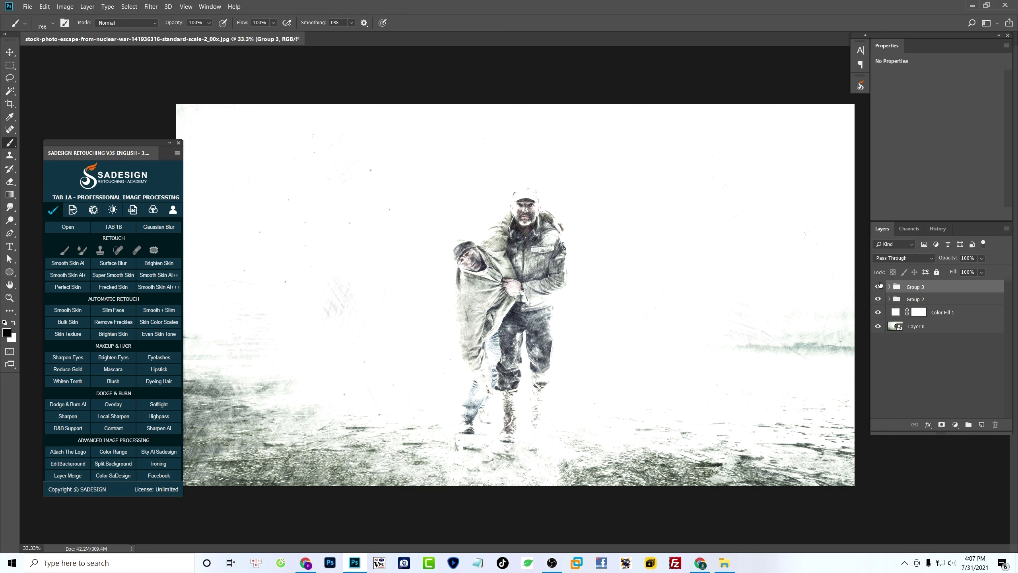
Add a Hue/Saturation adjustment layer above Group 3 and set its saturation to -57
left_click(955, 424)
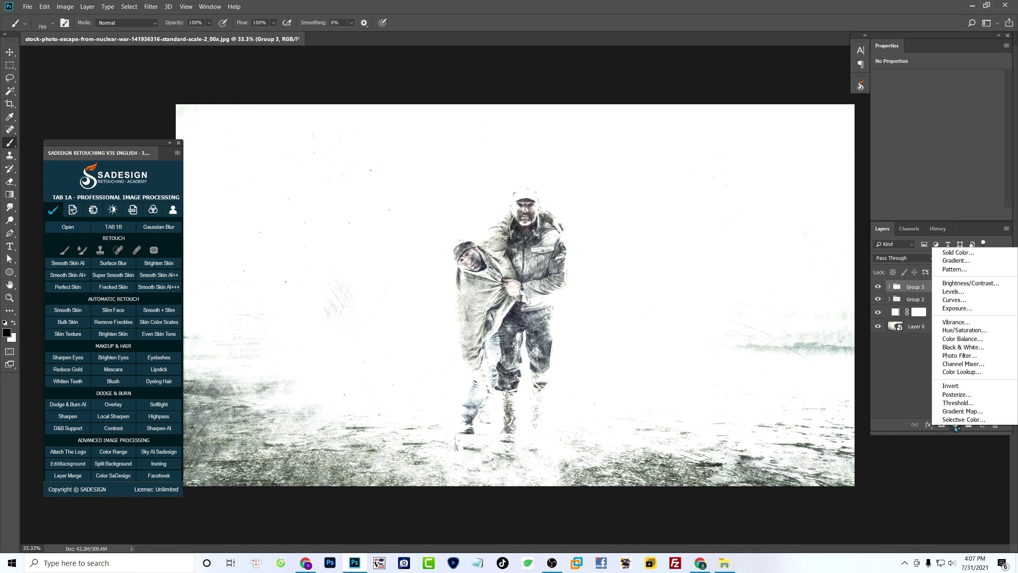
left_click(998, 336)
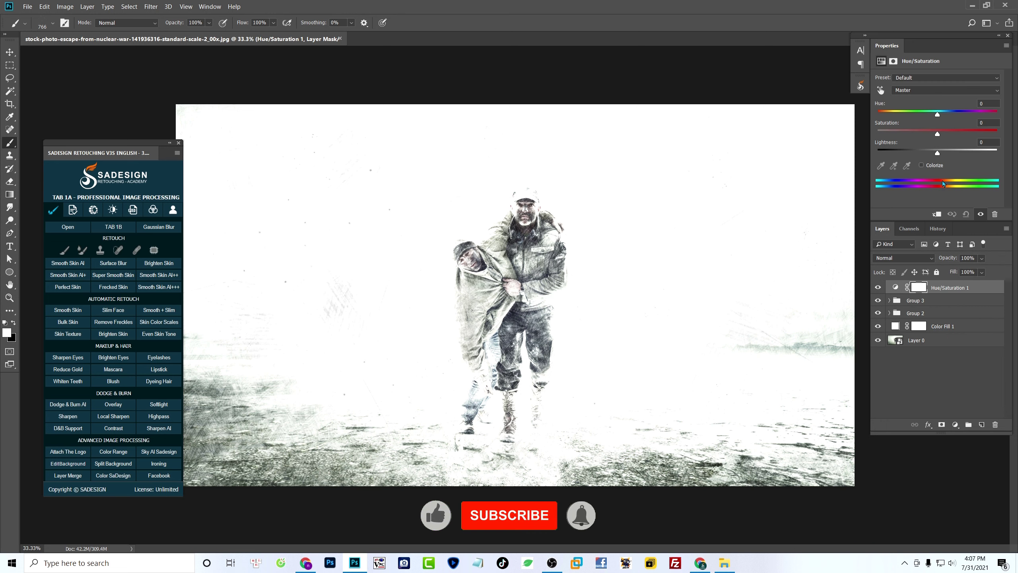
left_click(909, 132)
left_click_drag(909, 135, 904, 136)
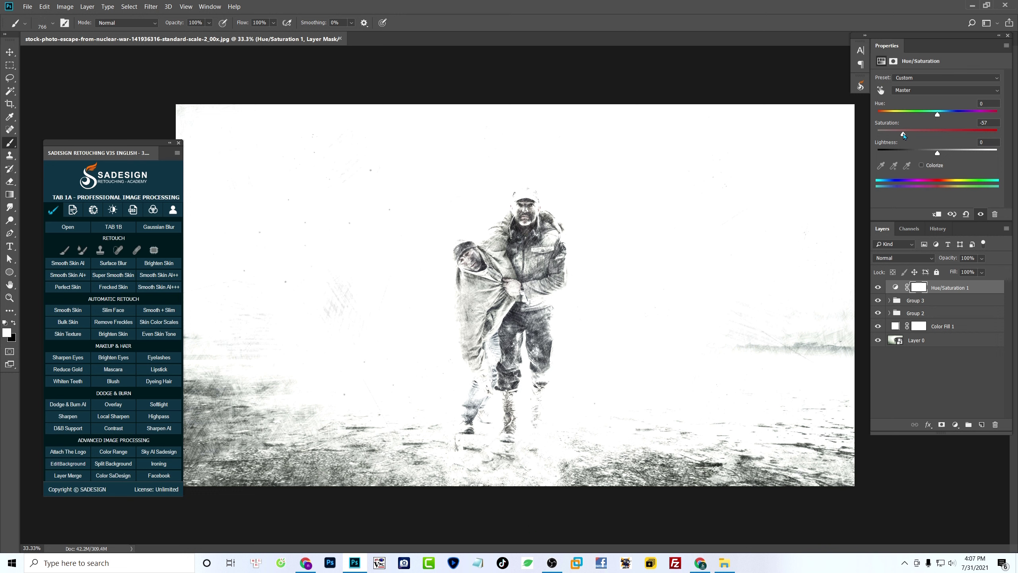
Add a Levels adjustment layer above Hue/Saturation 1 and set its black input level to 23
left_click(946, 287)
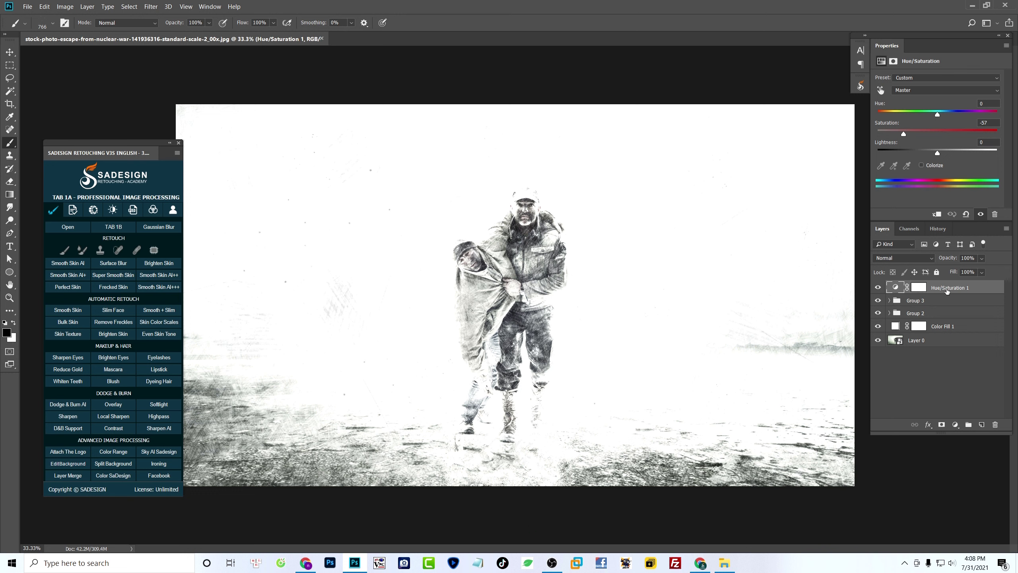
left_click(956, 425)
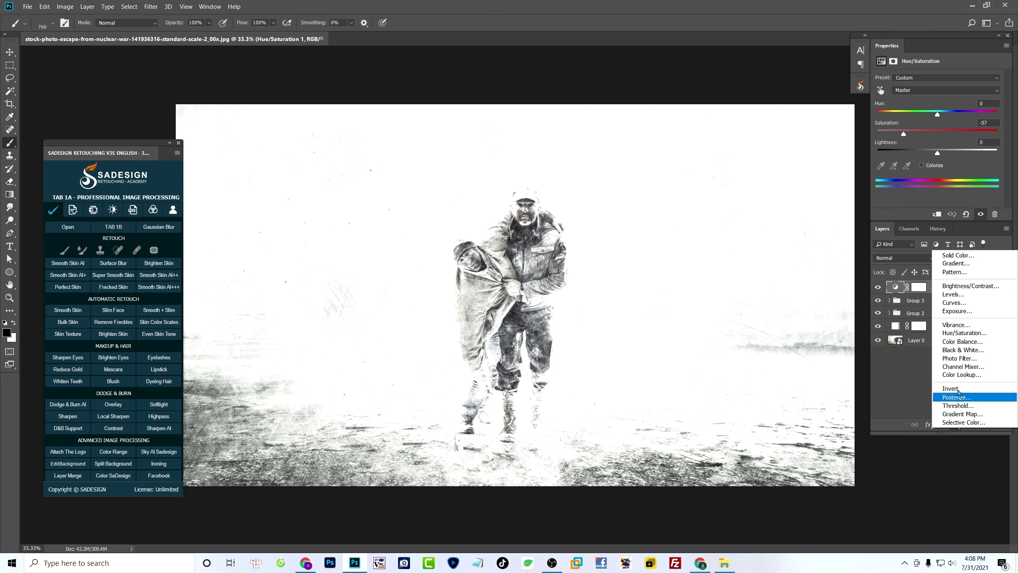
left_click(997, 297)
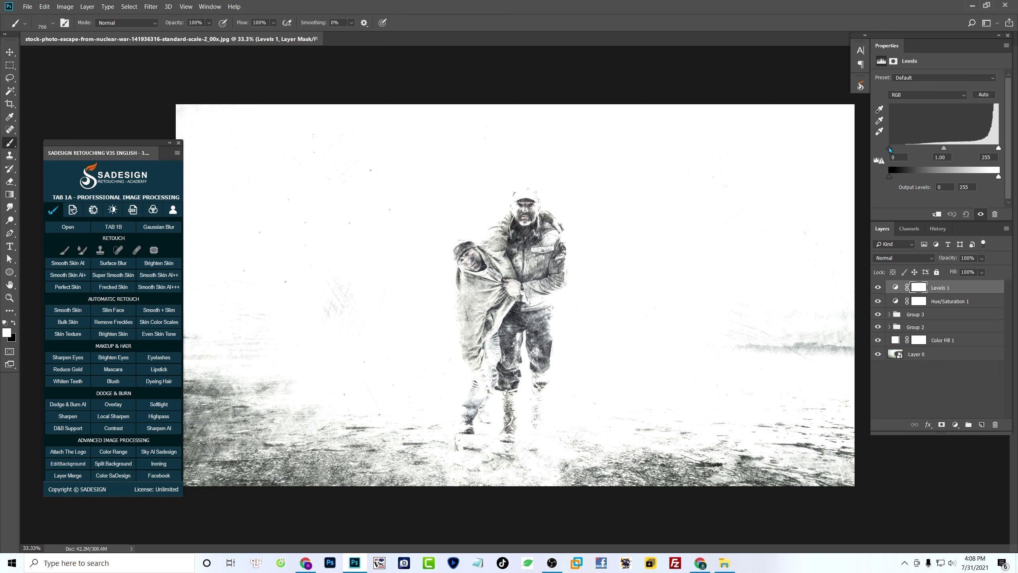
left_click_drag(889, 148, 900, 149)
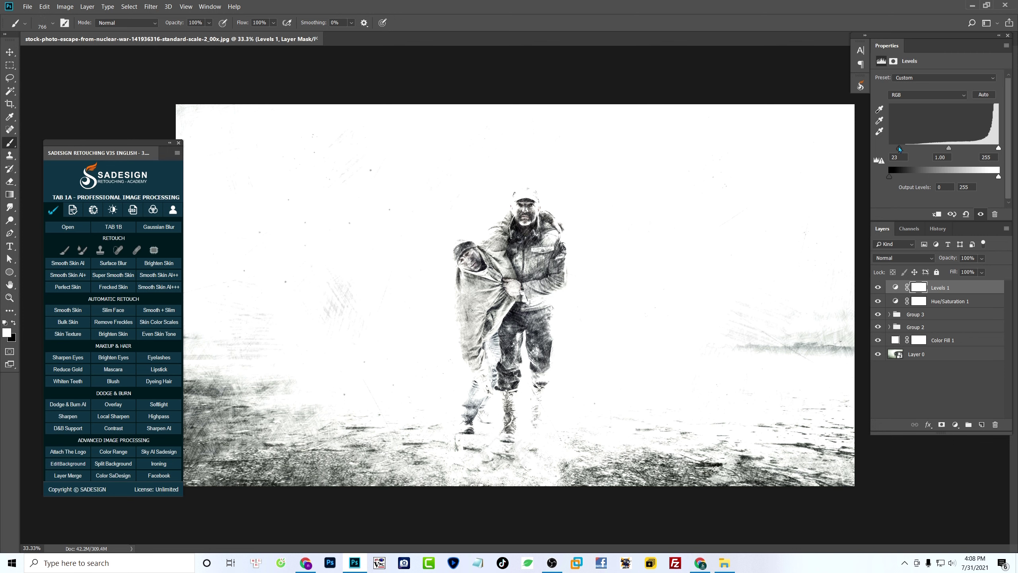
Compare the finished sketch effect with the original photo through the document history, and return to the layer stack
left_click_drag(509, 271, 522, 279)
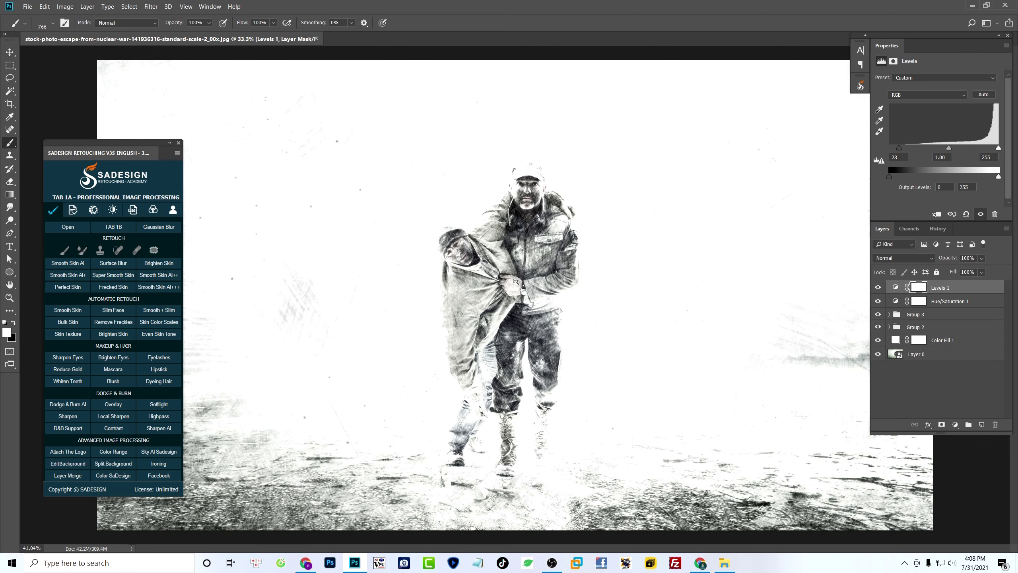
left_click(937, 228)
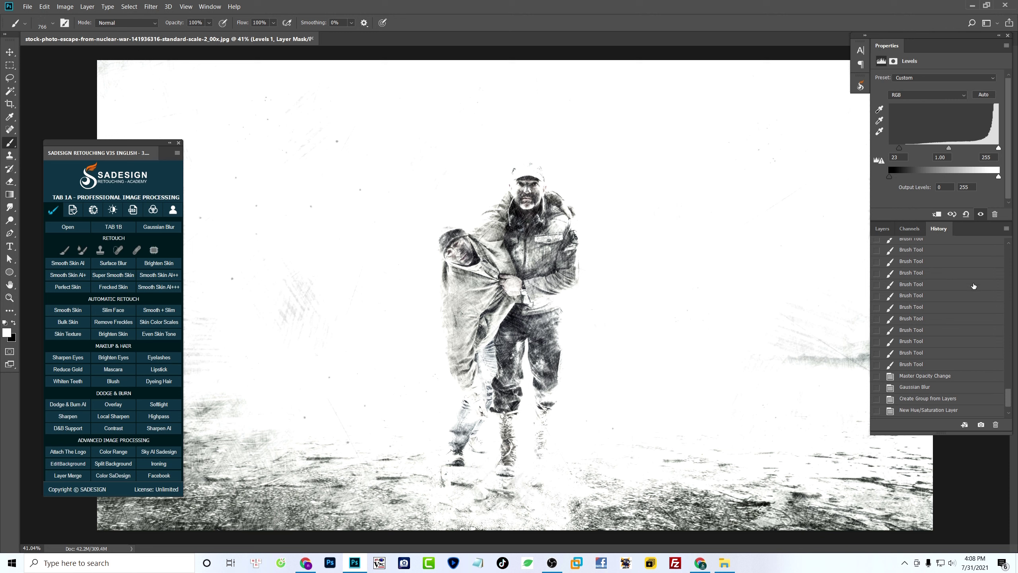
left_click_drag(1009, 405, 1008, 256)
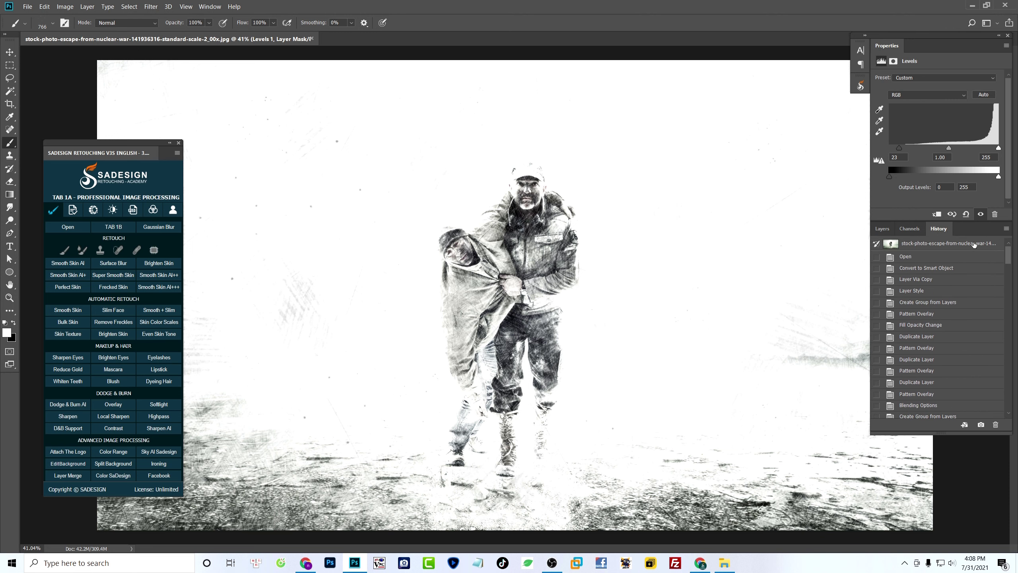
left_click(968, 245)
key("ctrl+z")
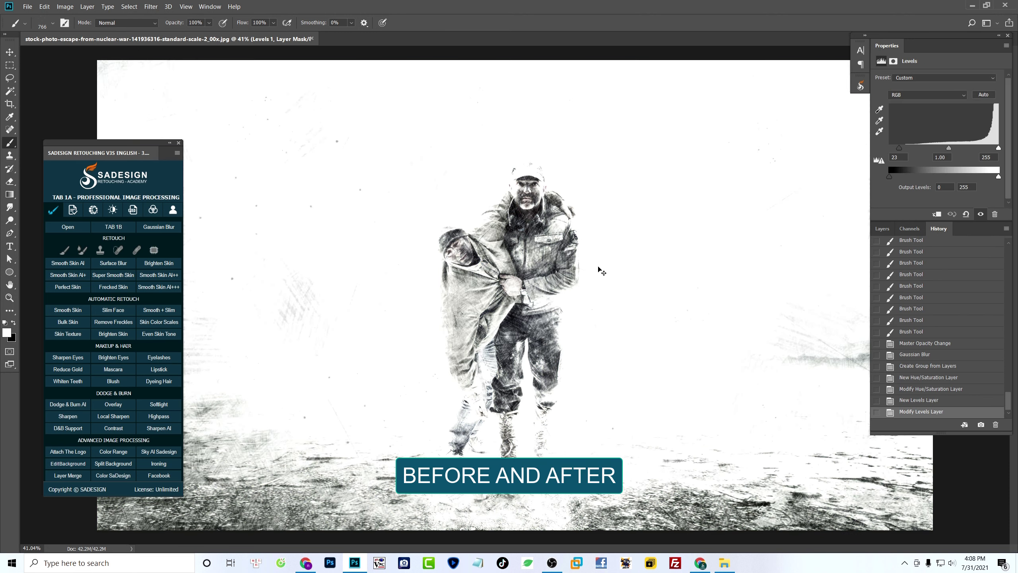
key("ctrl+z")
key("ctrl+z")
key("ctrl+z")
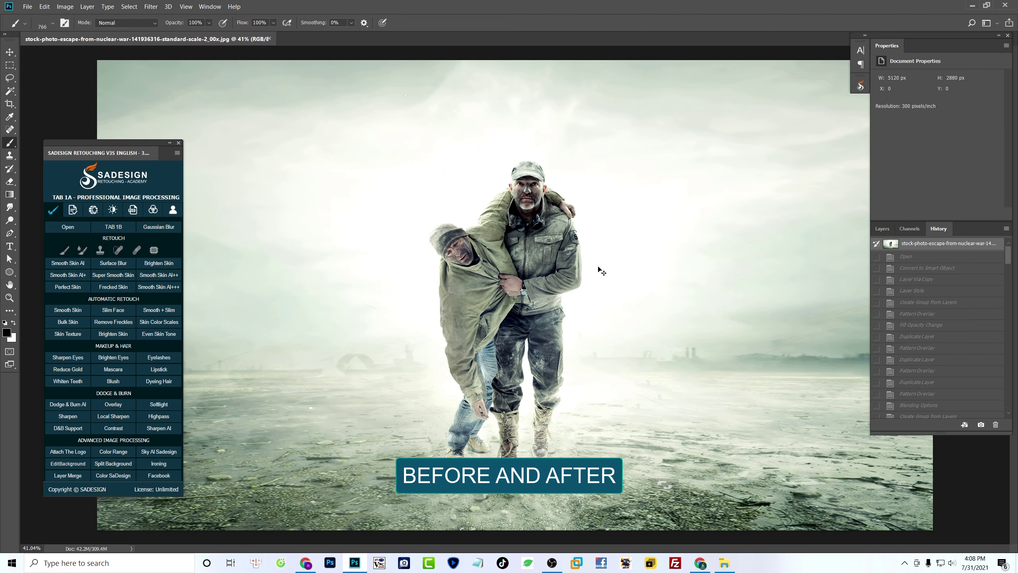
key("ctrl+z")
key("ctrl+z")
key("ctrl+z")
left_click_drag(581, 256, 576, 261)
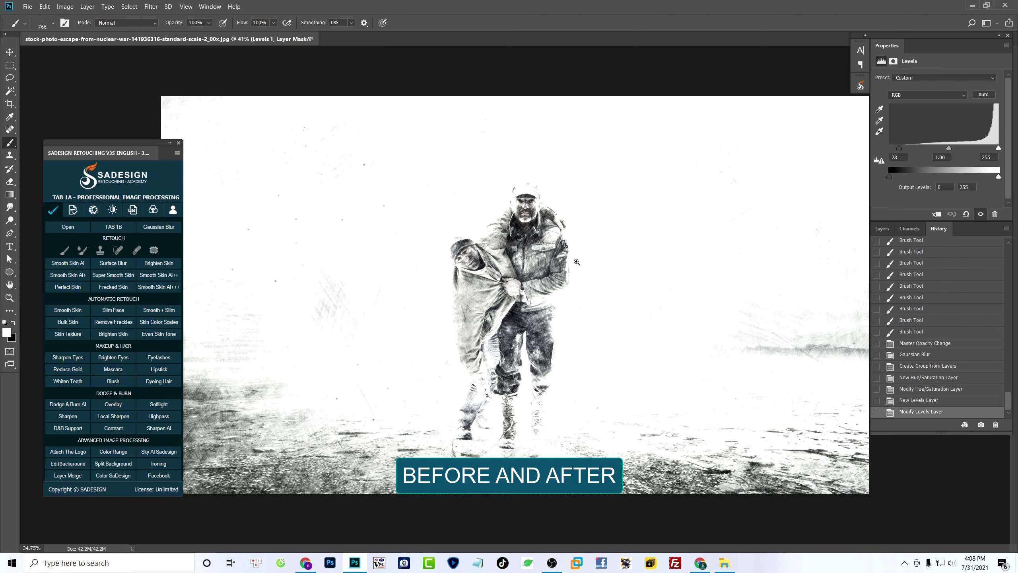
key("ctrl+z")
key("ctrl+z")
key("ctrl+z")
key("ctrl+z")
key("ctrl+z")
left_click(882, 228)
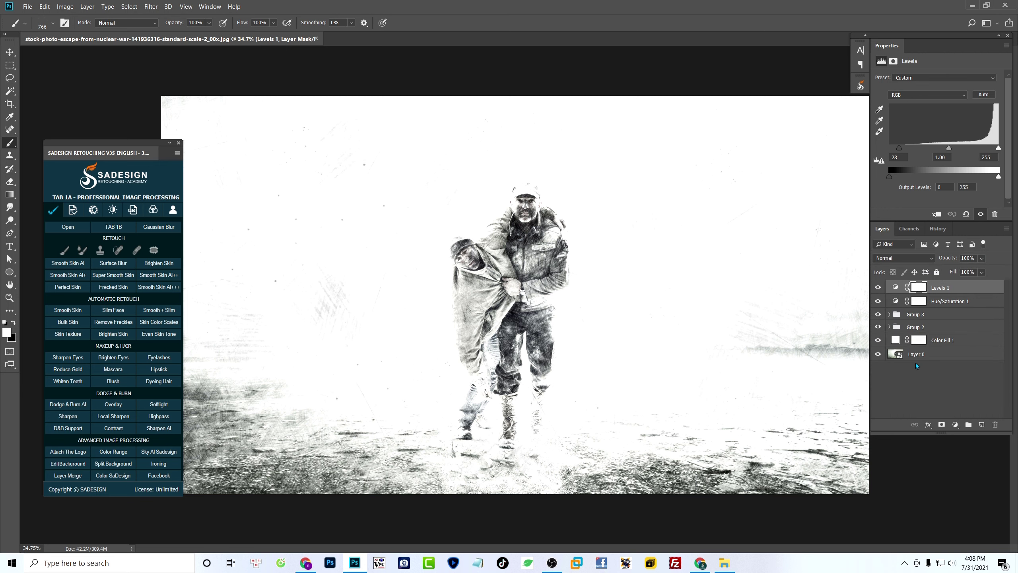
left_click(932, 354)
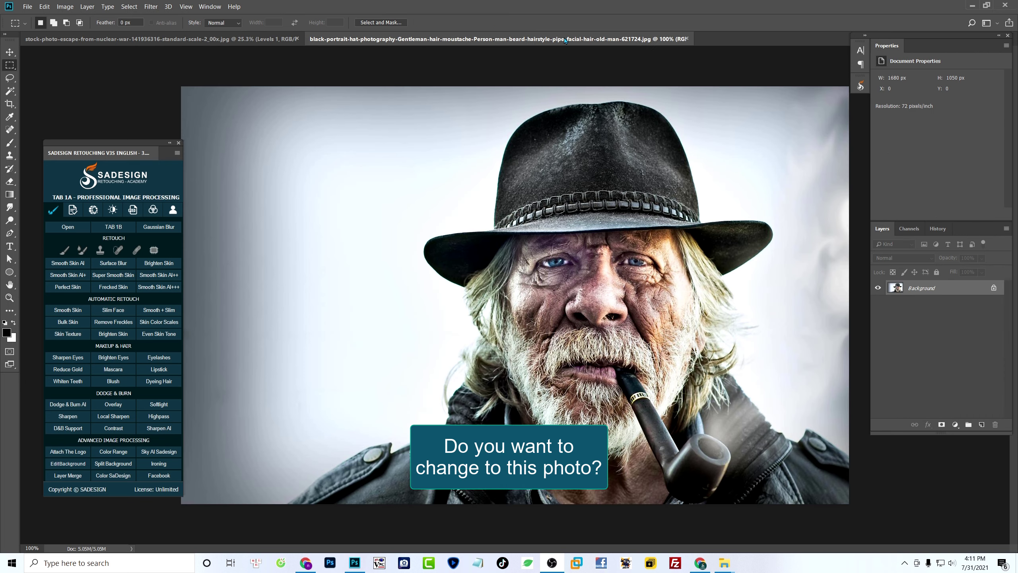
Copy the entire portrait photo of the man with the hat and pipe, and close its document
key("ctrl+a")
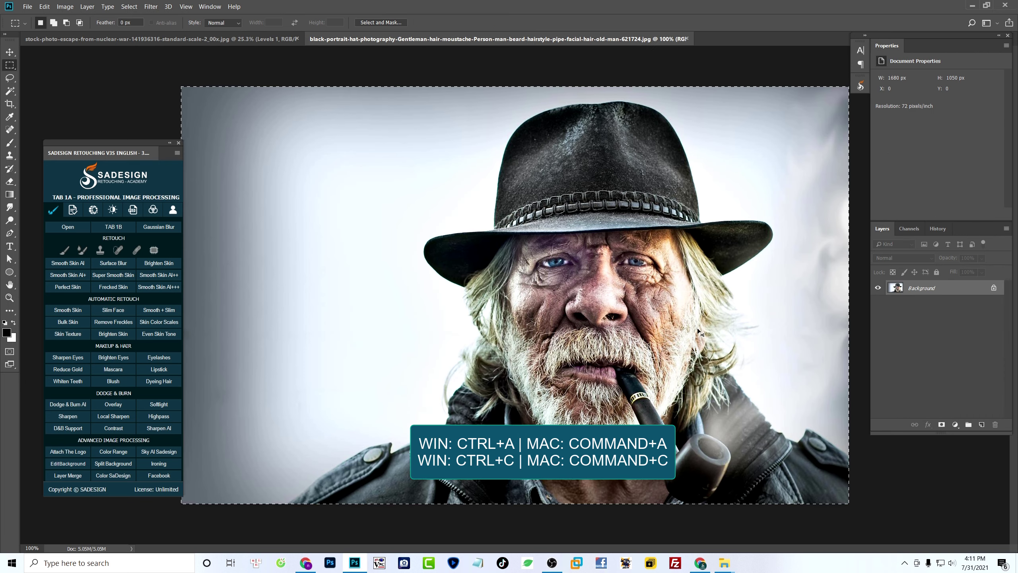
key("ctrl+w")
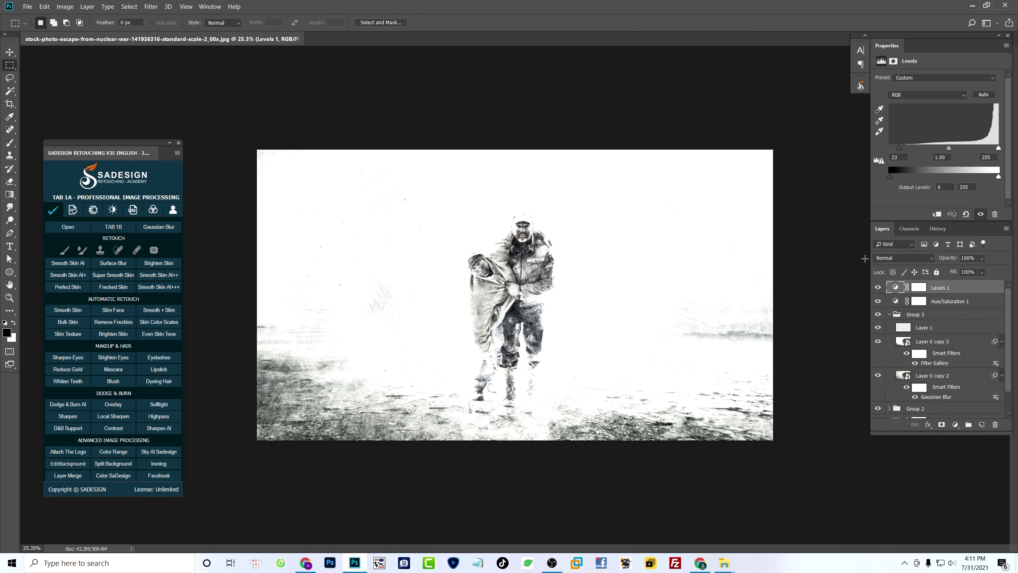
Open the contents of the Layer 0 smart object and paste the copied portrait into it
scroll(979, 371, "down", 2)
left_click(954, 413)
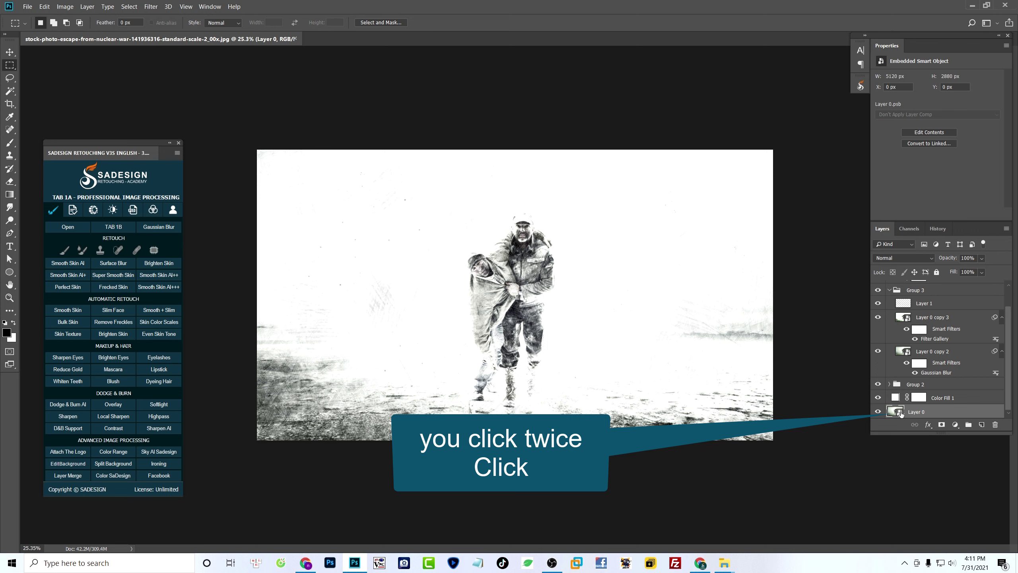
double_click(900, 412)
key("ctrl+v")
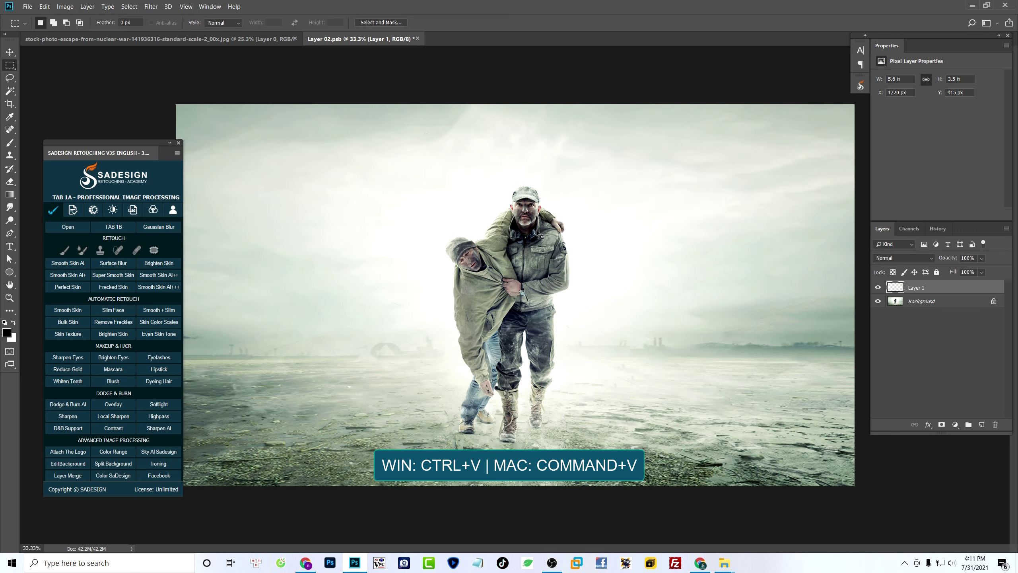
Scale the pasted portrait with Free Transform to about 17.05 by 10.66 in so it covers the canvas
scroll(537, 231, "down", 1)
key("ctrl+t")
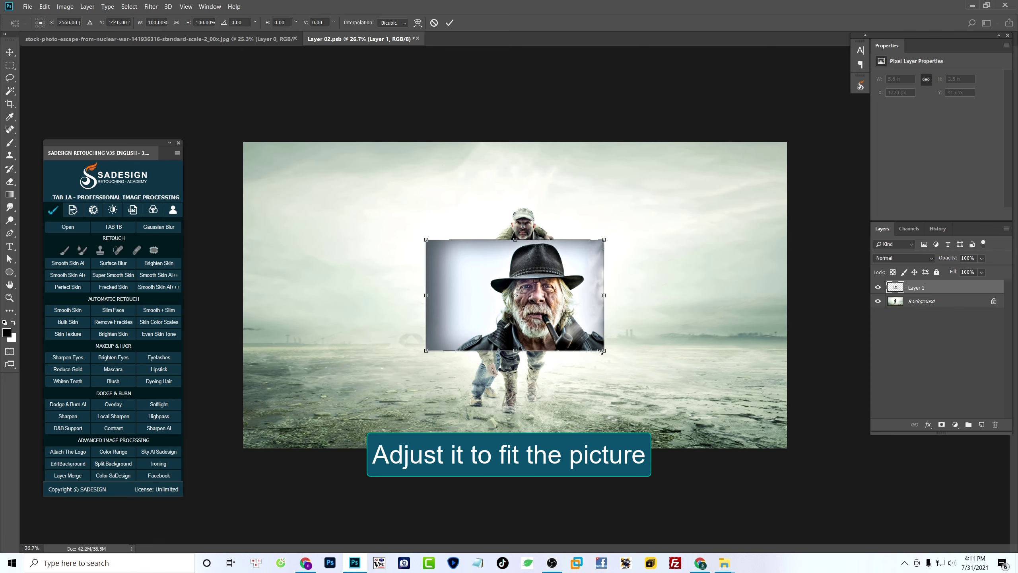
left_click_drag(601, 352, 794, 450)
key("m")
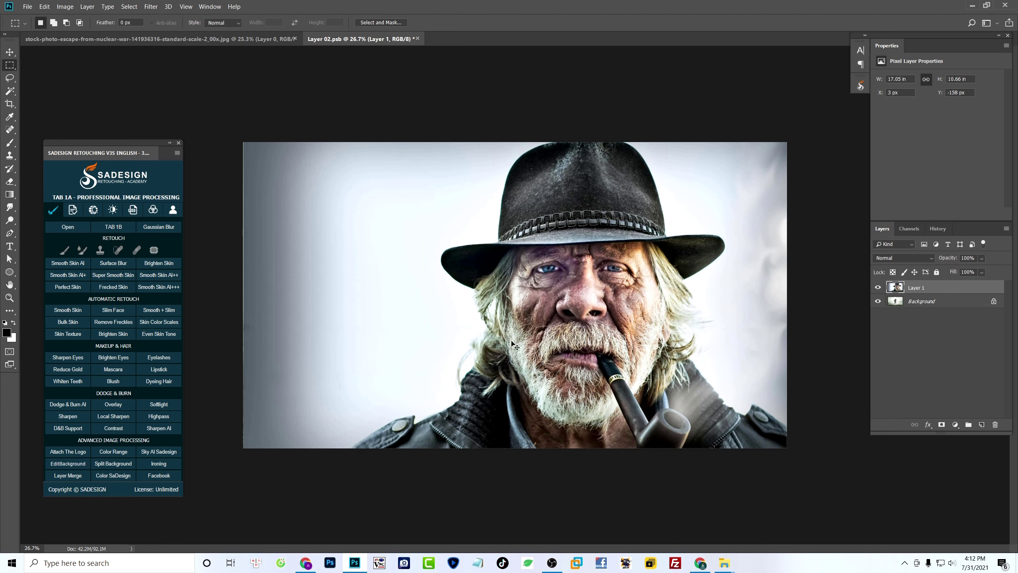
Check the pasted portrait against the original photo, save the smart object contents, and return to the main sketch document
left_click(878, 288)
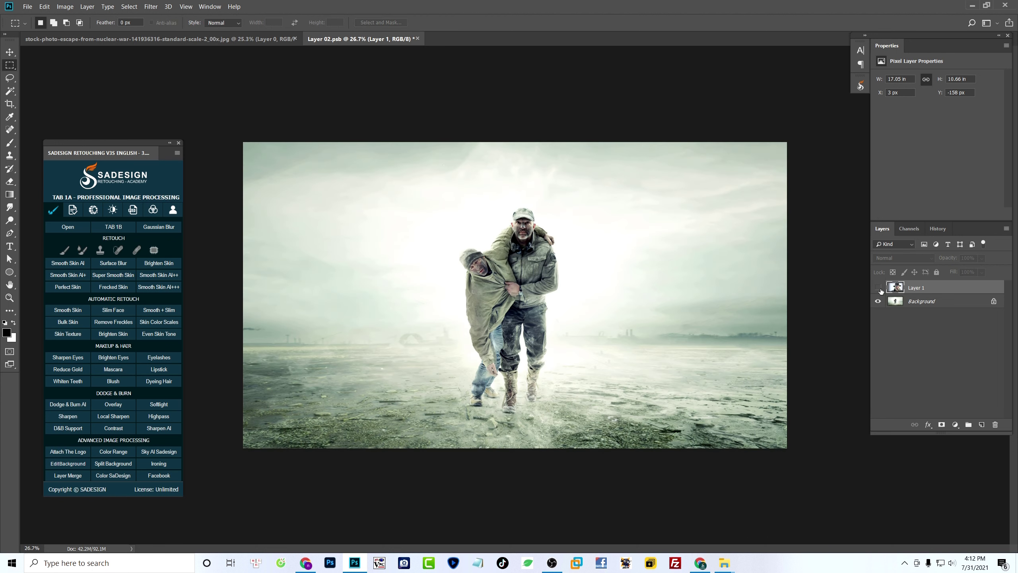
left_click(878, 288)
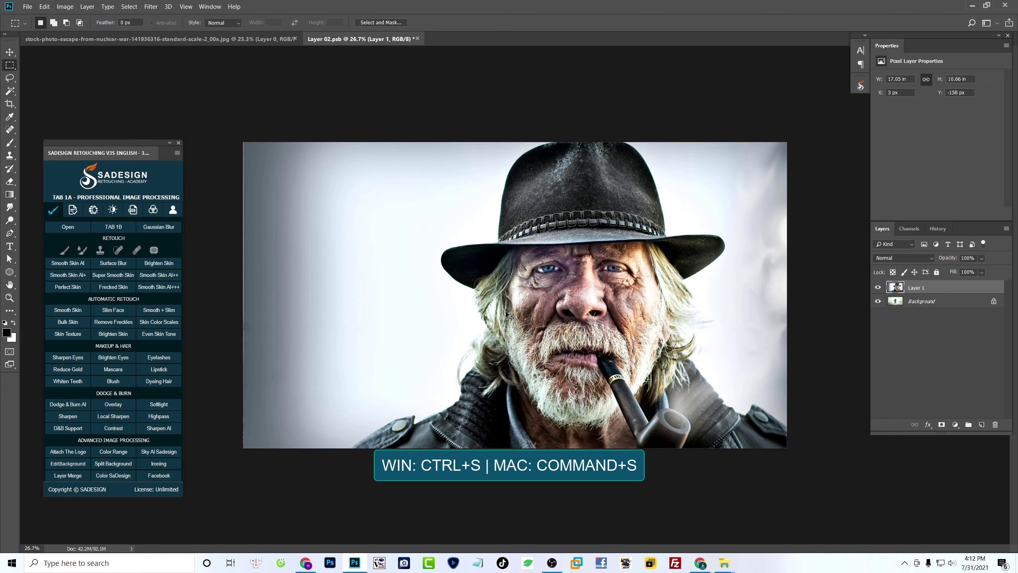
key("ctrl+s")
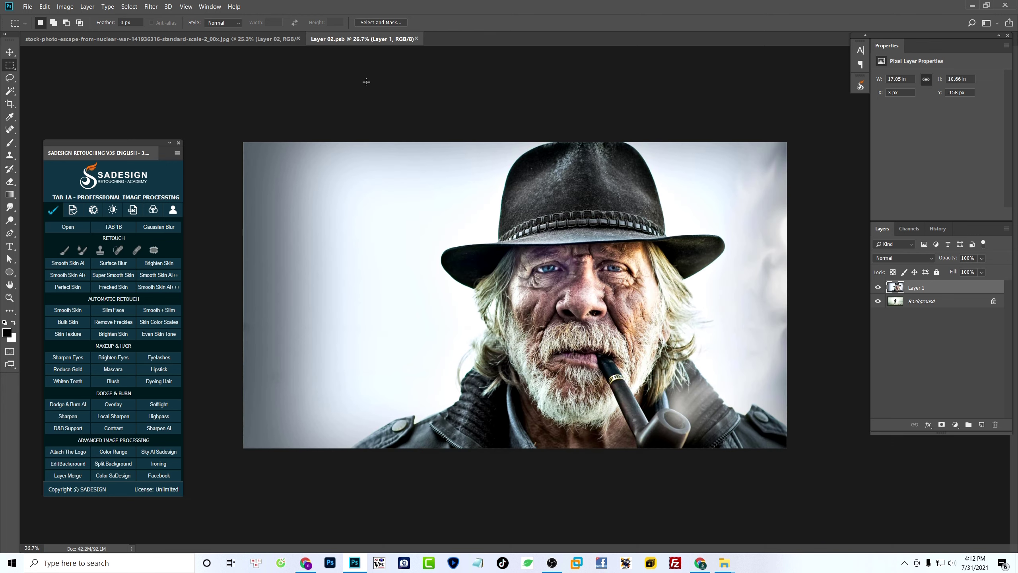
left_click(241, 41)
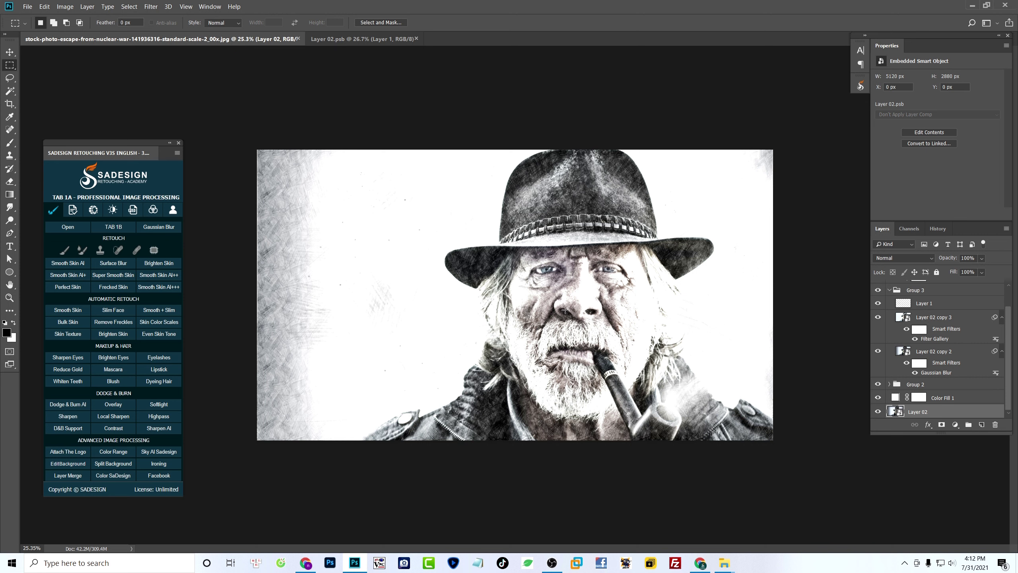
Set the opacity of the Layer 02 copy 3 smart object in Group 3 to 40%
left_click(938, 318)
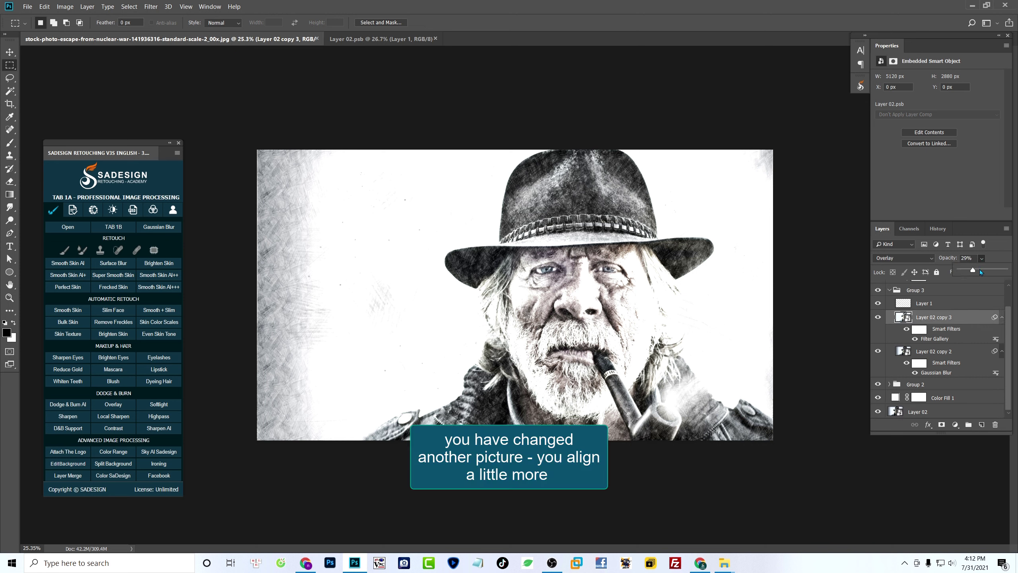
left_click(980, 270)
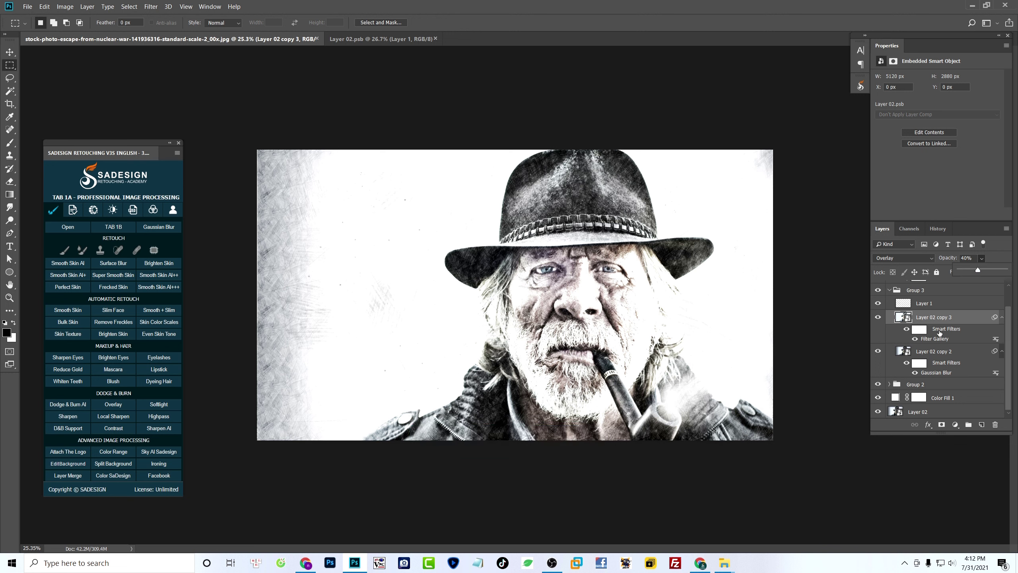
Select Layer 1 in Group 3 and toggle its visibility off and on to compare its effect on the portrait sketch
scroll(933, 323, "up", 1)
left_click(922, 328)
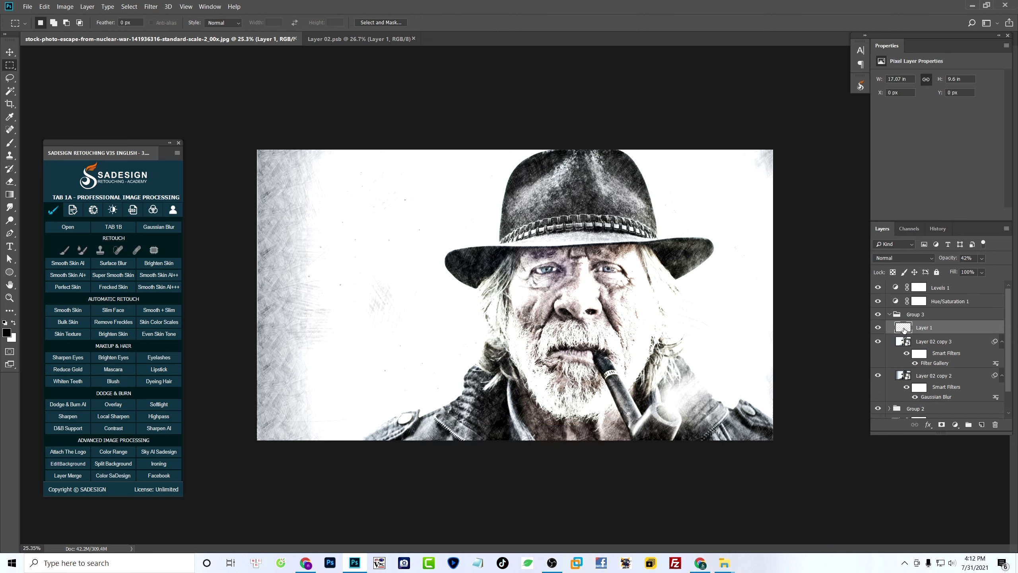
left_click(881, 327)
left_click(881, 327)
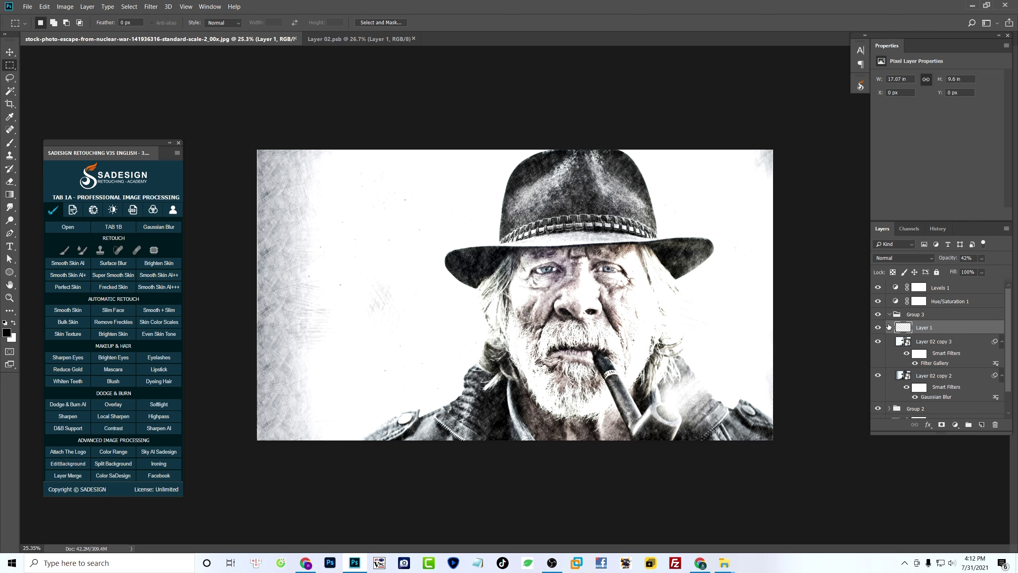